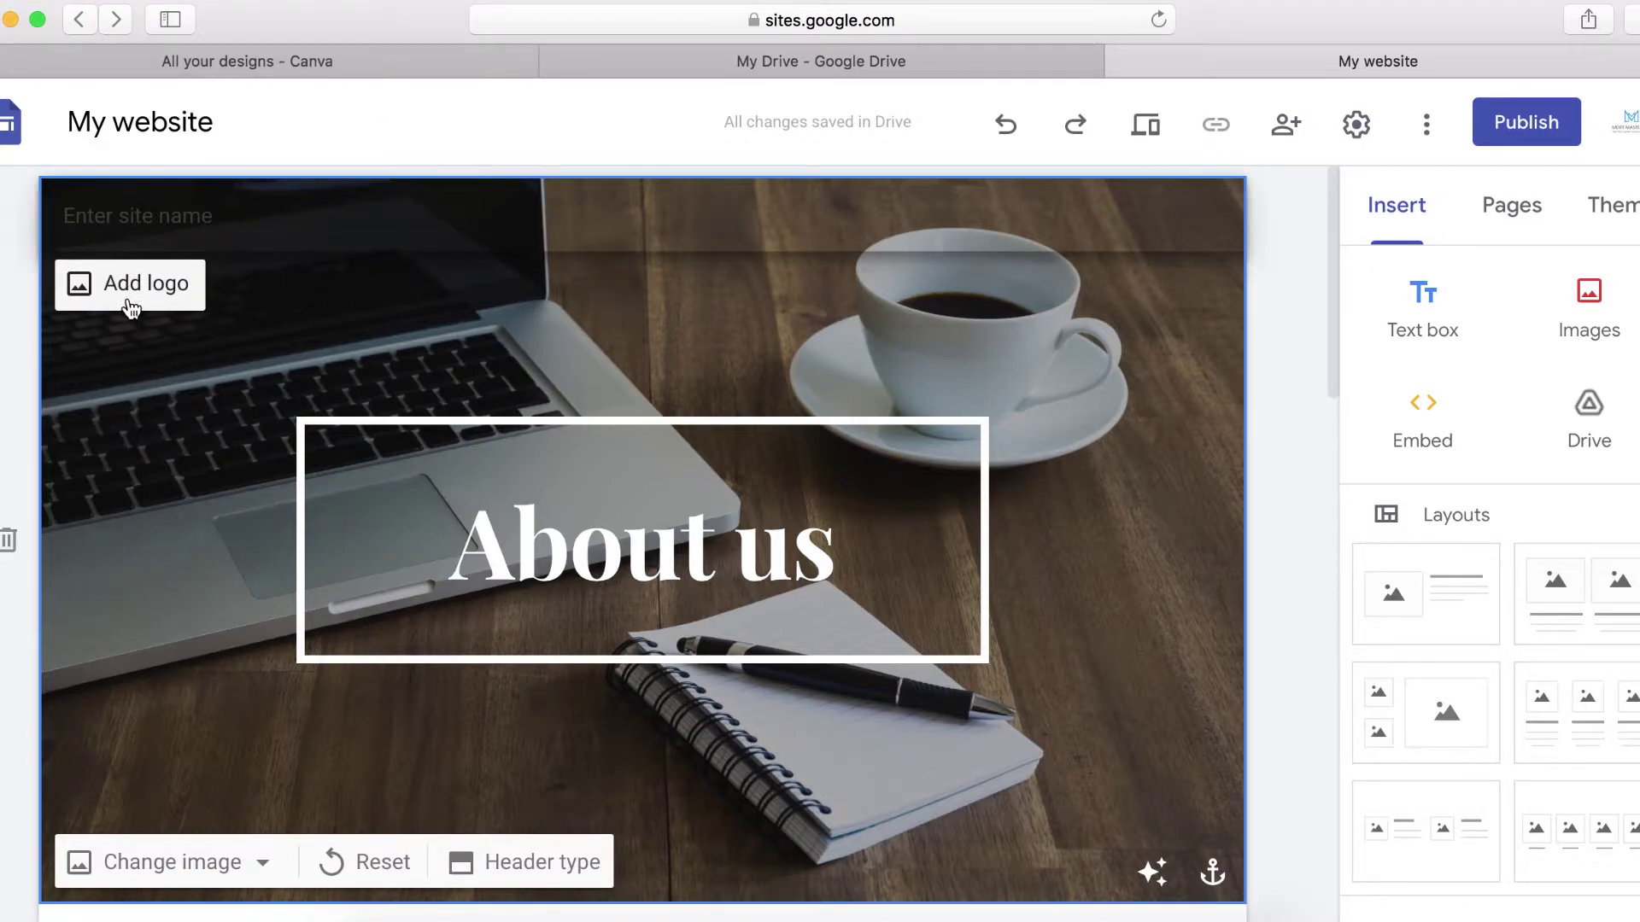
- Check the site logo options in the Google Sites settings, then close them
{"action": "left_click", "coordinate": [1355, 125]}
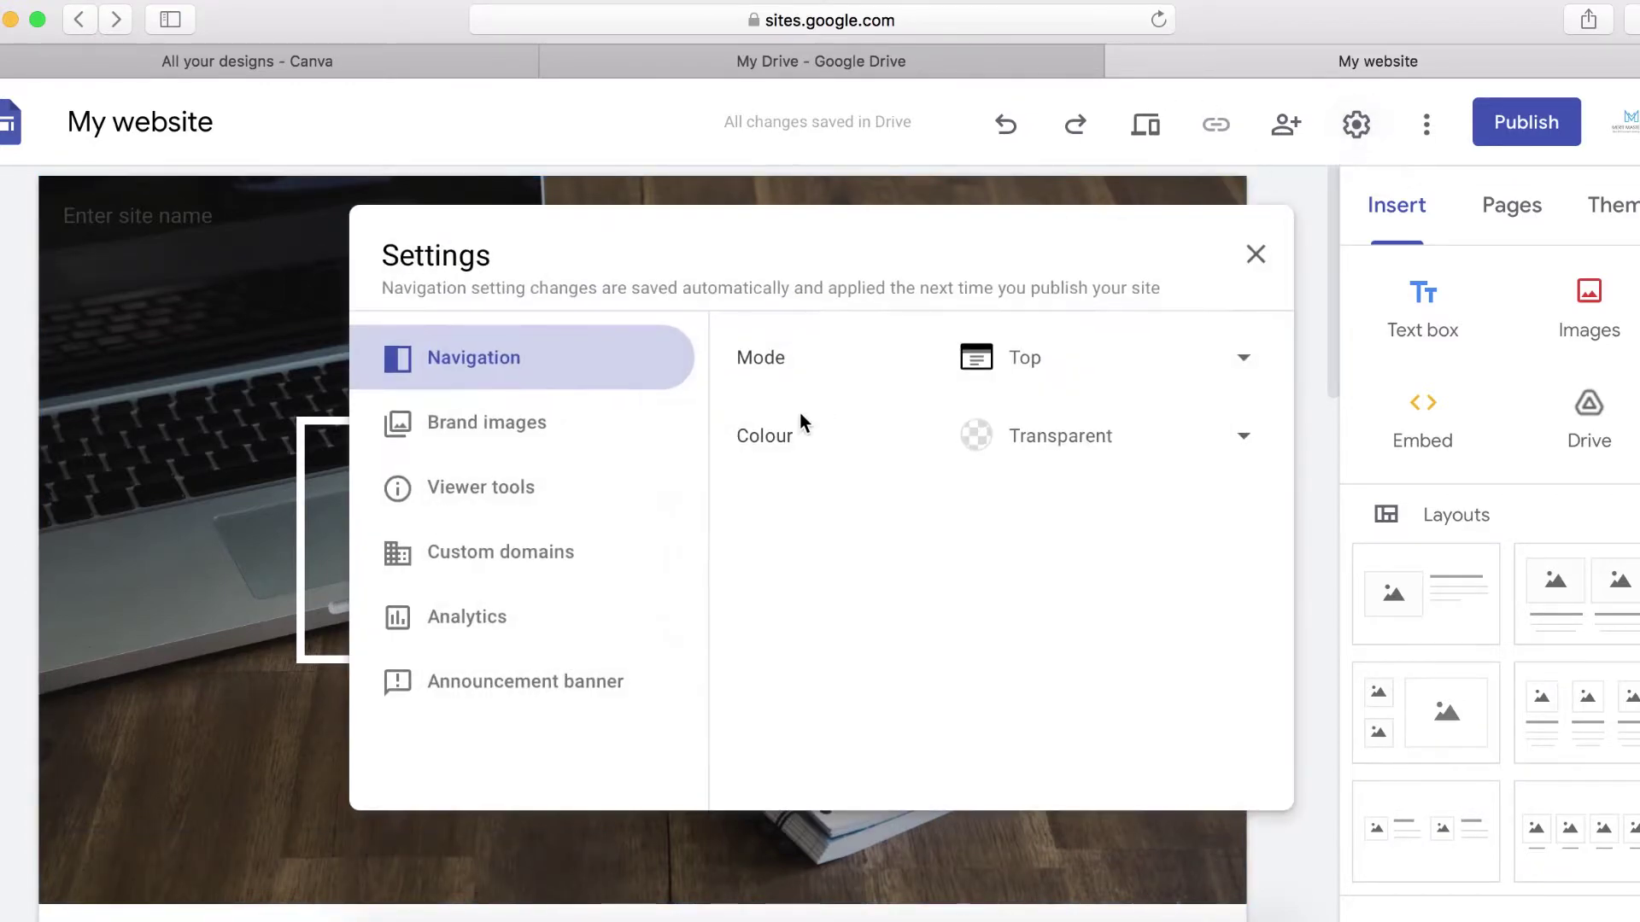
{"action": "left_click", "coordinate": [497, 443]}
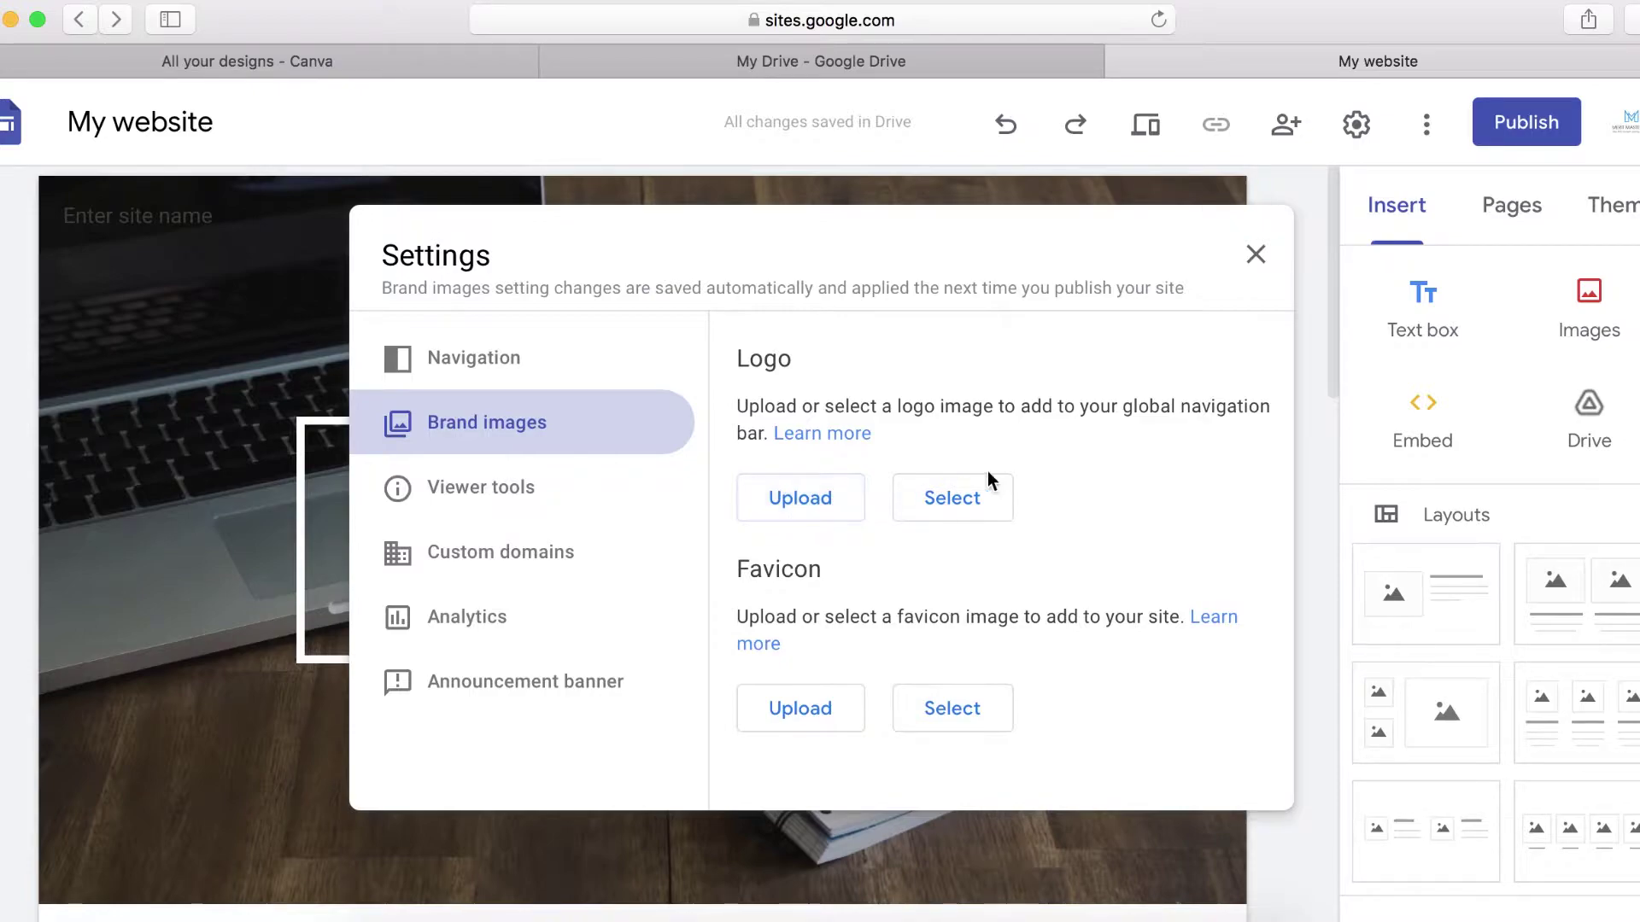
{"action": "left_click", "coordinate": [1255, 256]}
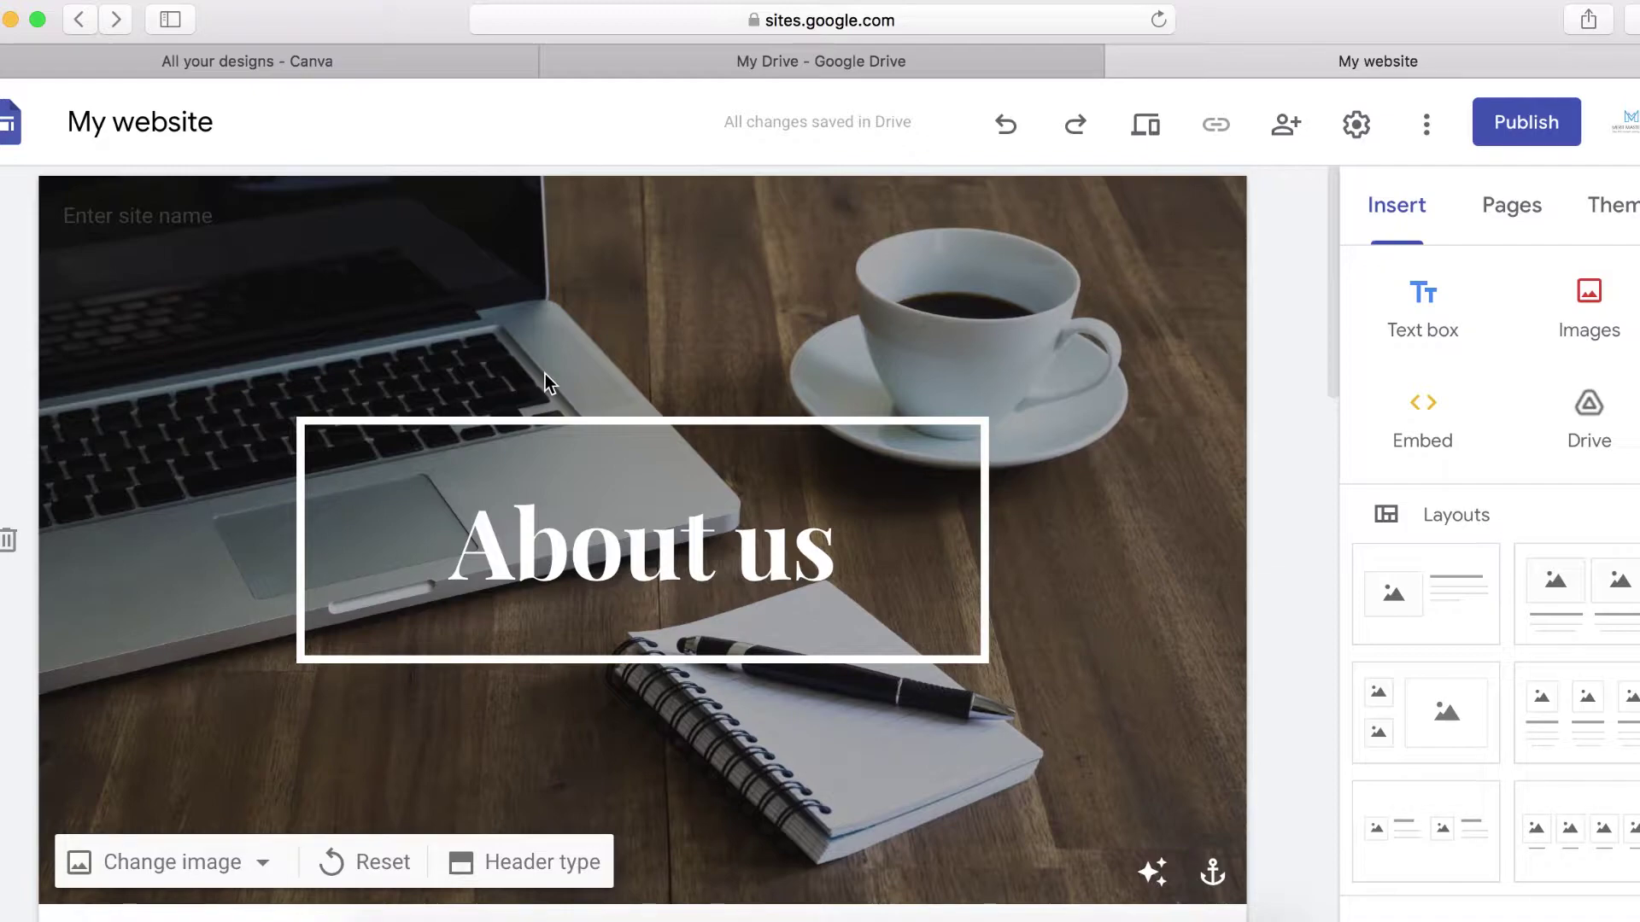
- In Canva, create a new design of type Logo from the design type list
{"action": "left_click", "coordinate": [315, 61]}
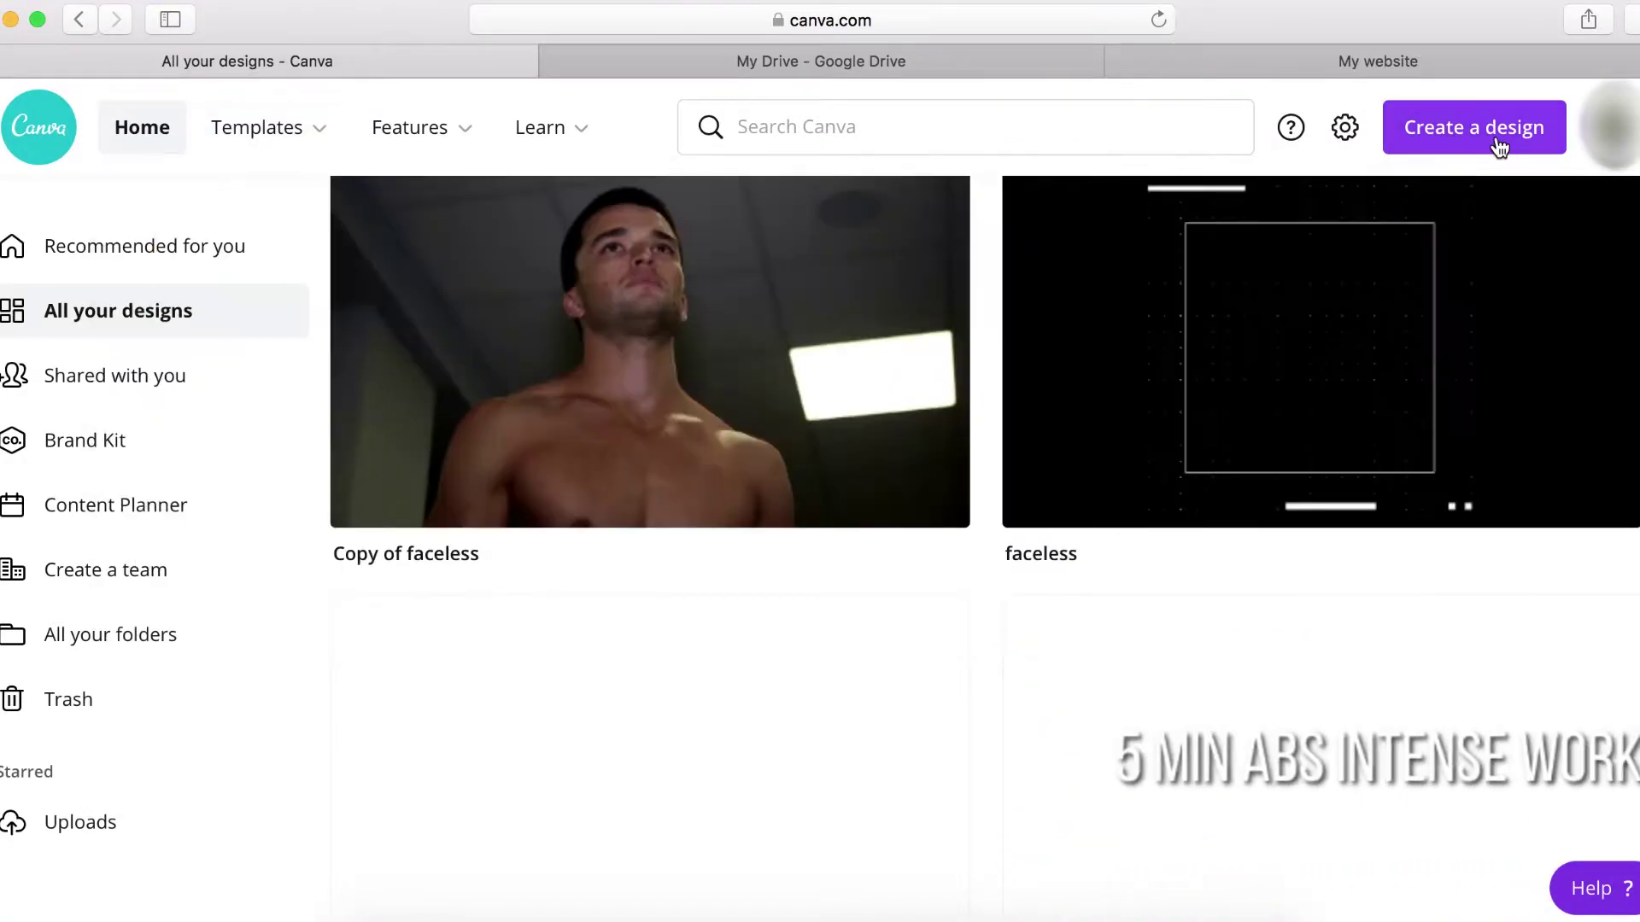
{"action": "left_click", "coordinate": [1499, 145]}
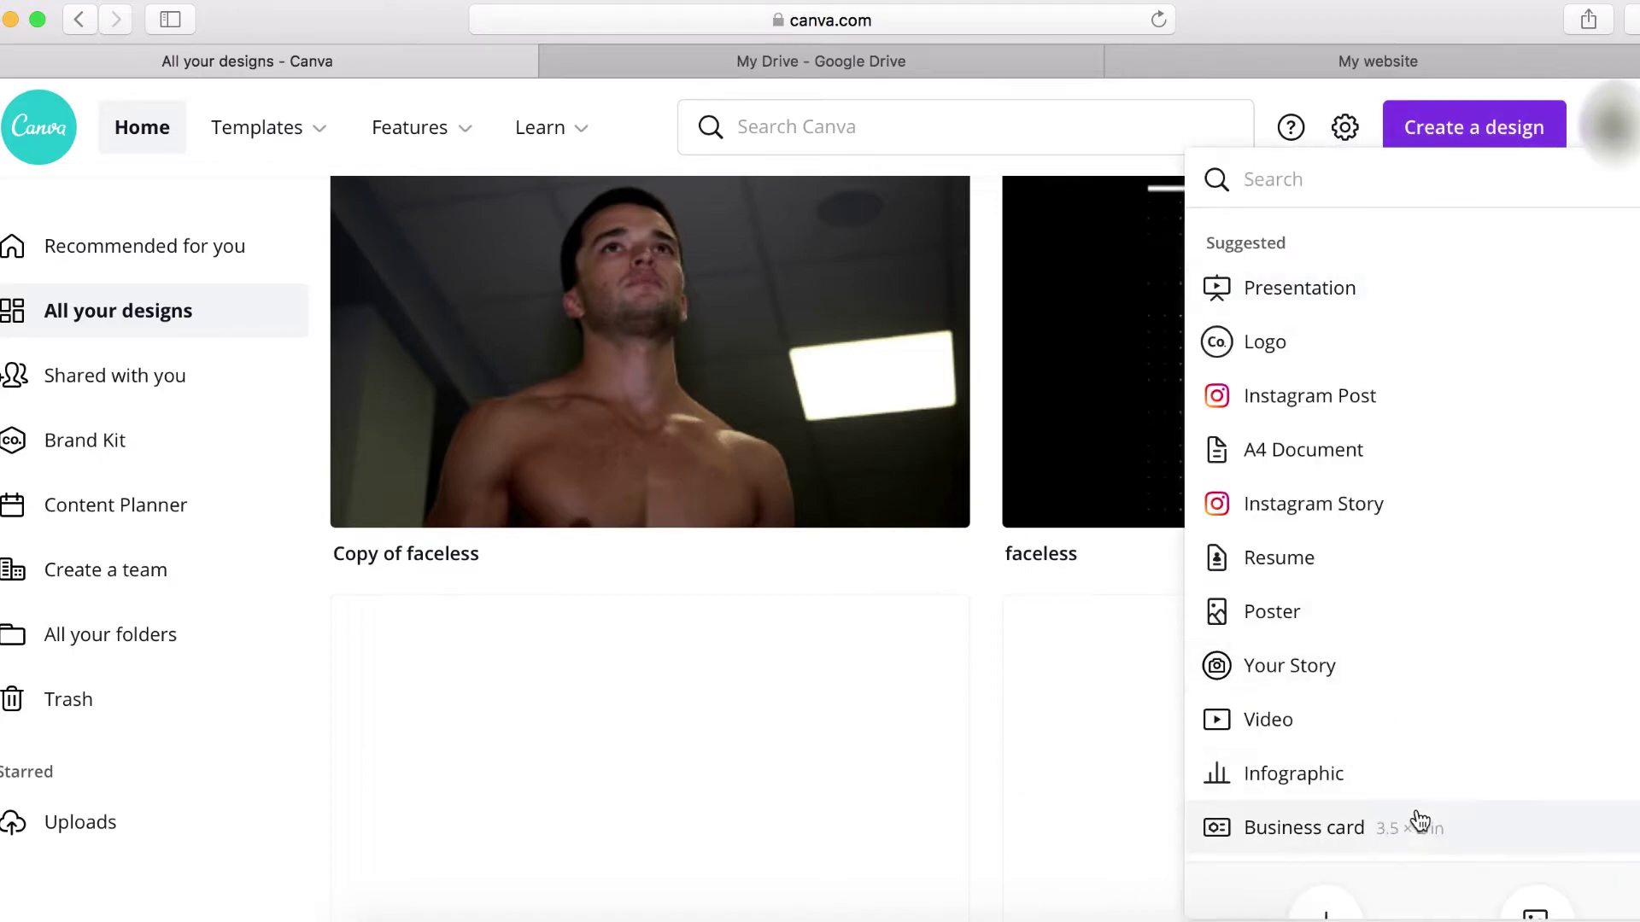
{"action": "scroll", "coordinate": [1384, 815], "scroll_direction": "down", "scroll_amount": 4}
{"action": "scroll", "coordinate": [1360, 809], "scroll_direction": "up", "scroll_amount": 4}
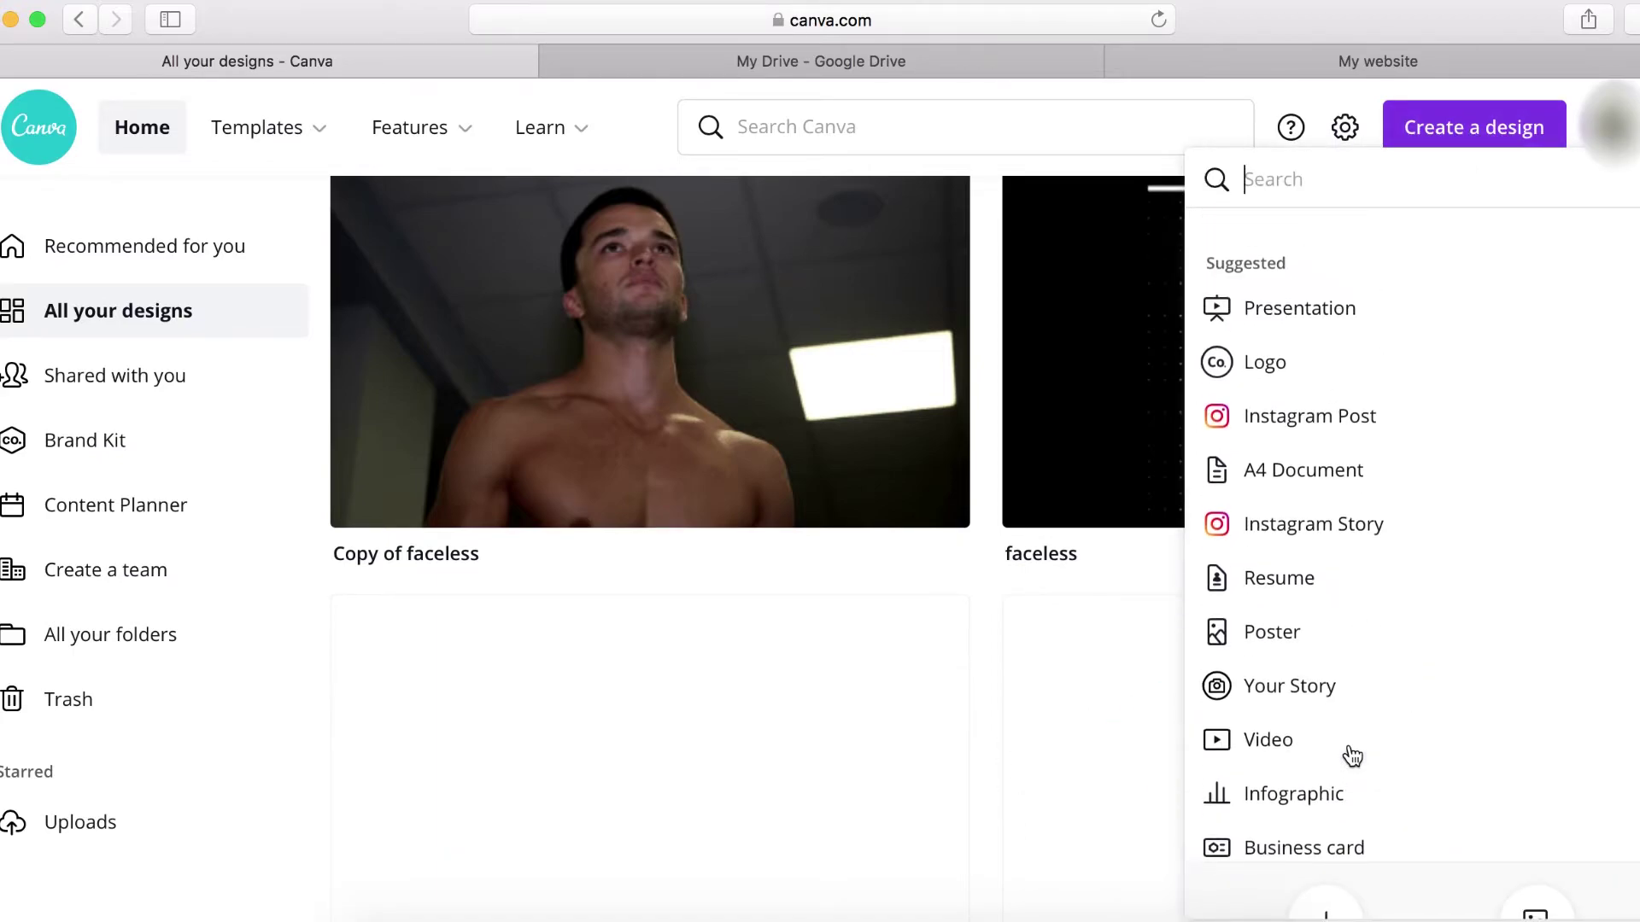
{"action": "left_click", "coordinate": [1264, 343]}
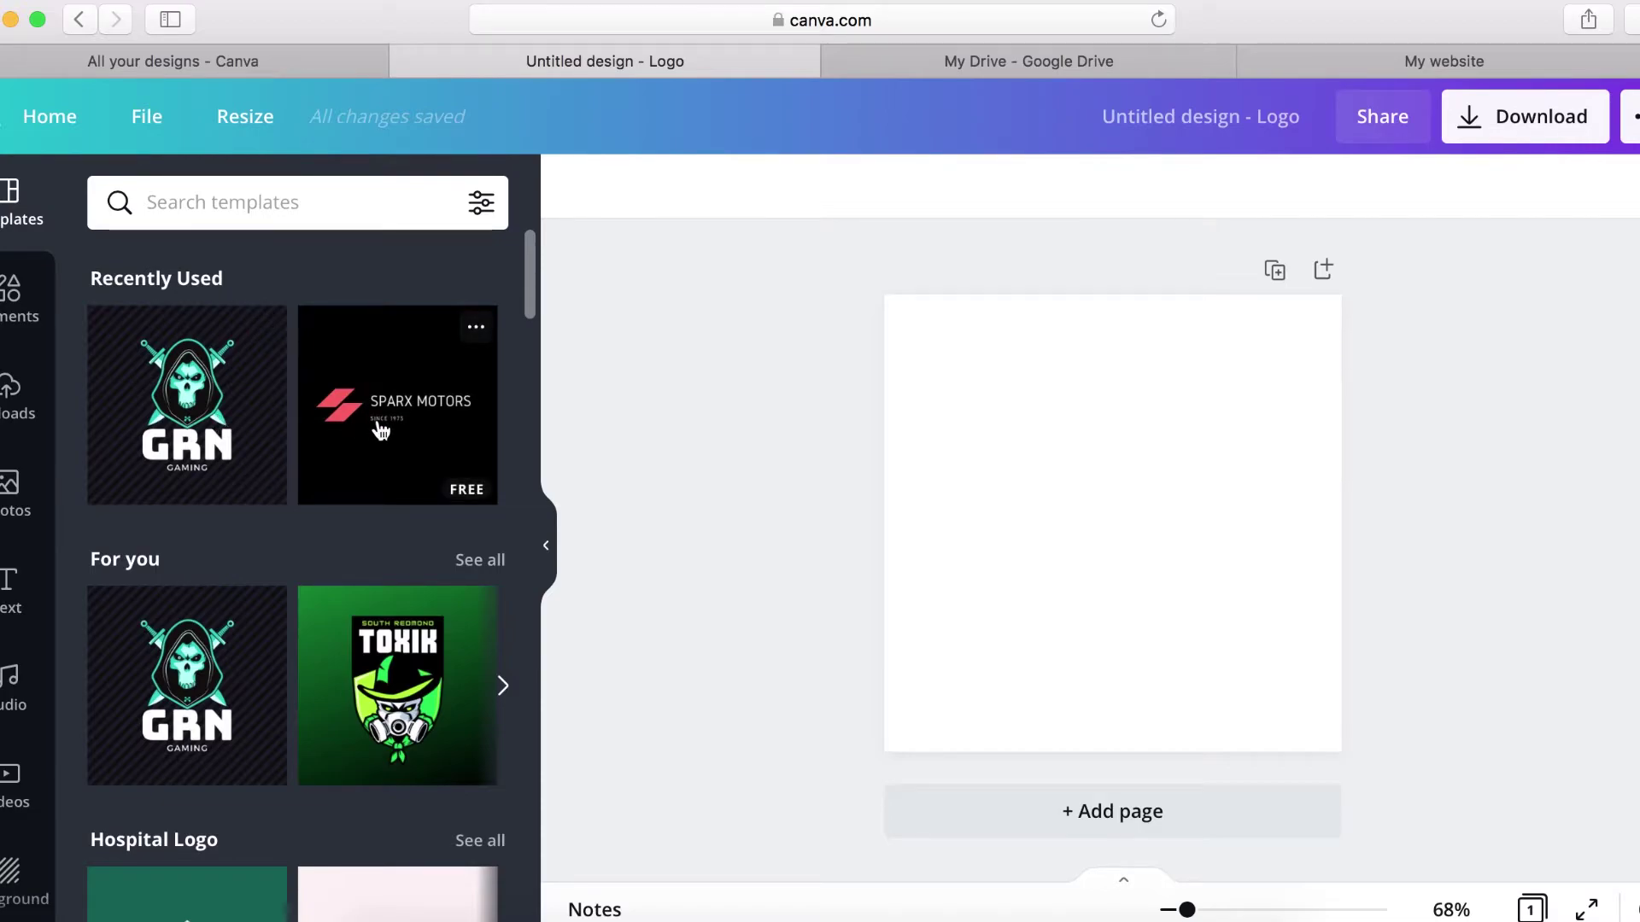
- Apply the Sparx Motors template, then delete its contents to leave a blank white page
{"action": "left_click", "coordinate": [381, 429]}
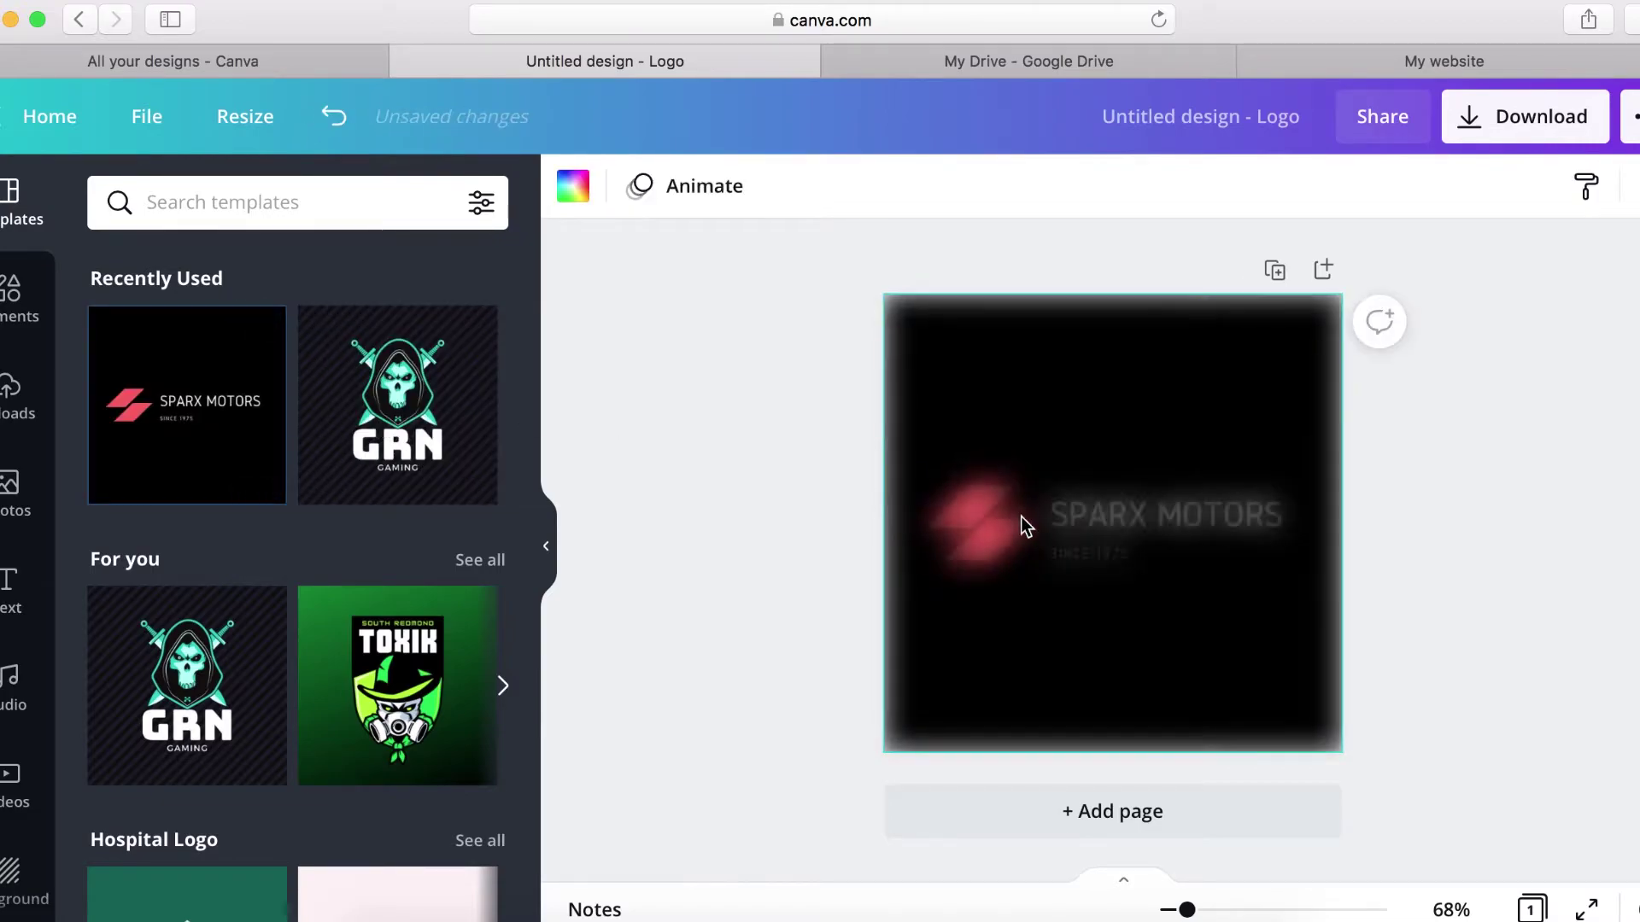
{"action": "left_click", "coordinate": [993, 534]}
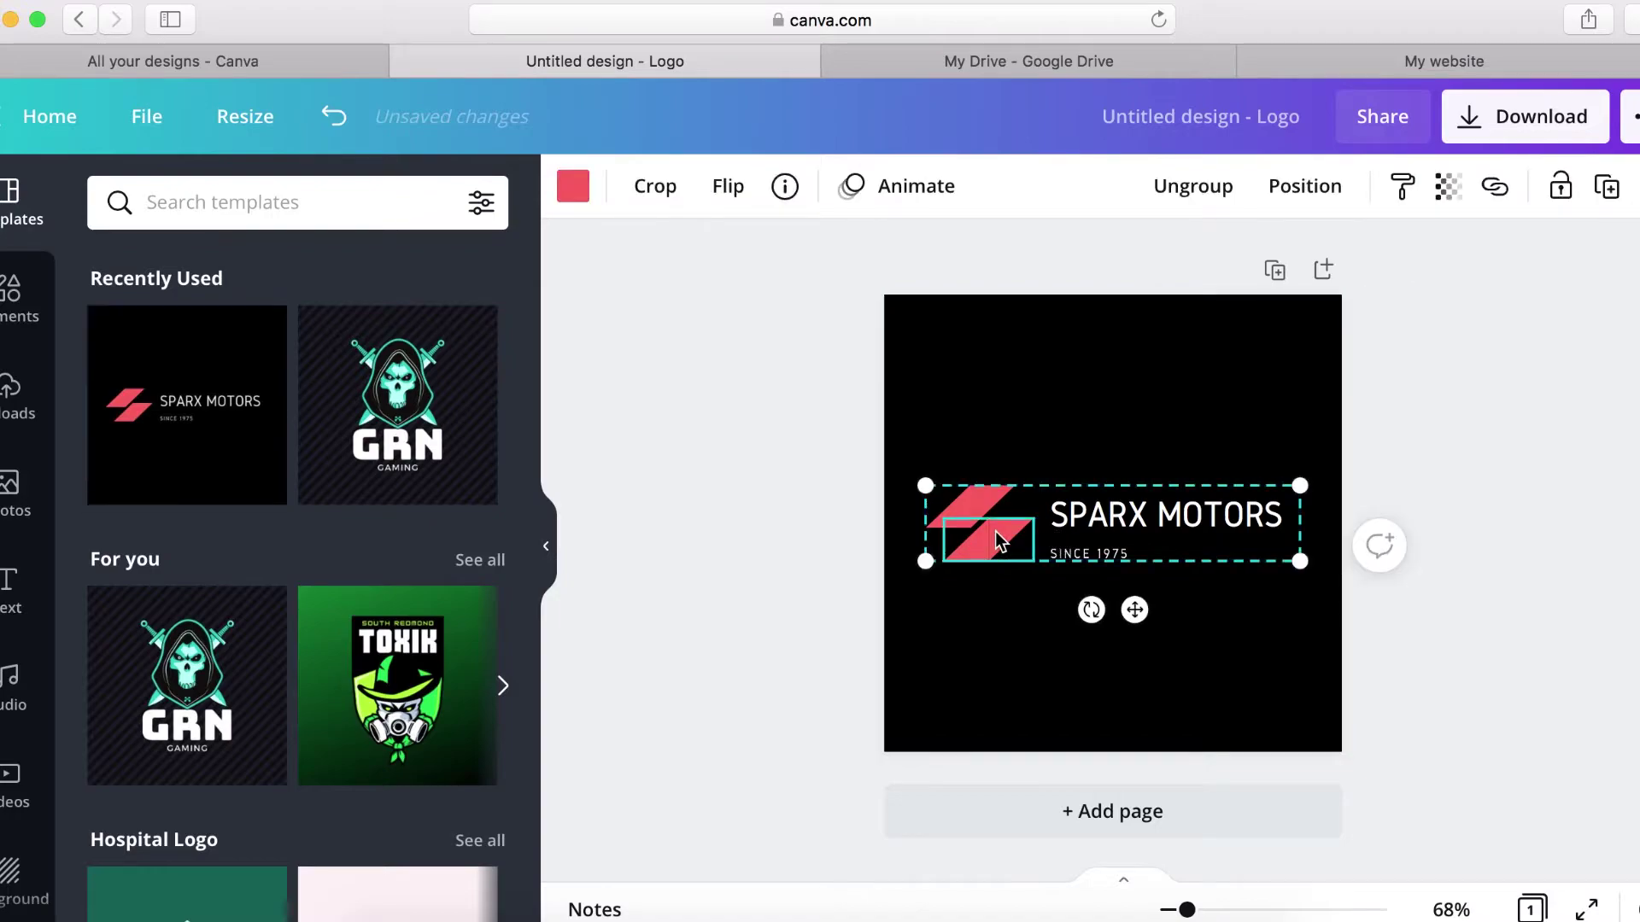
{"action": "left_click", "coordinate": [1081, 530]}
{"action": "double_click", "coordinate": [1058, 516]}
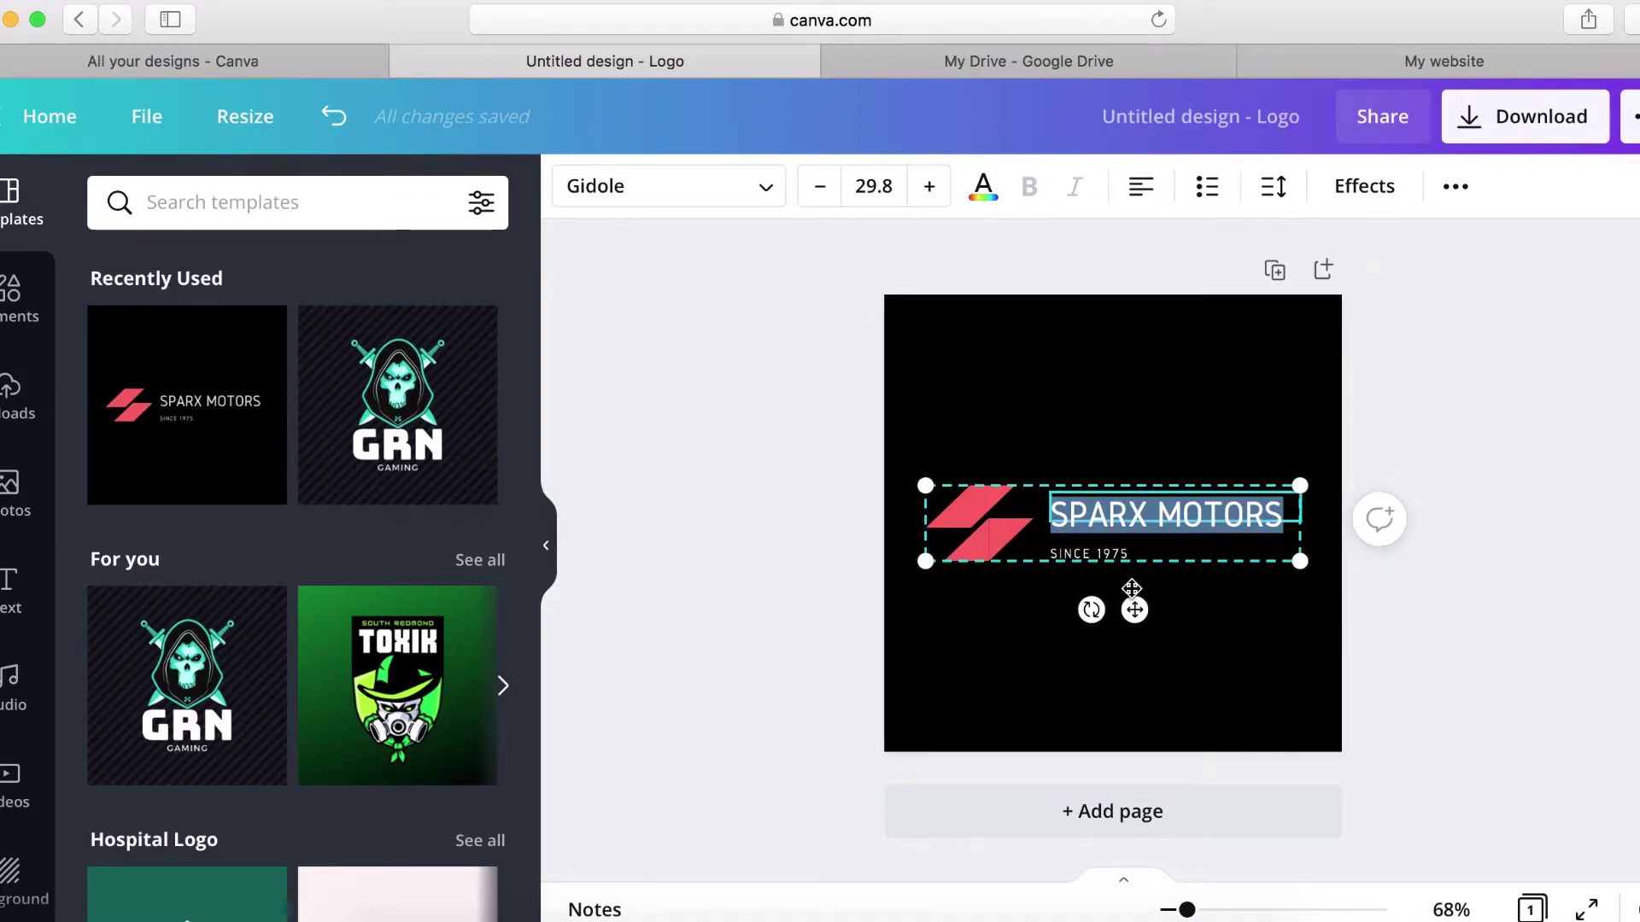
{"action": "key", "text": "Escape"}
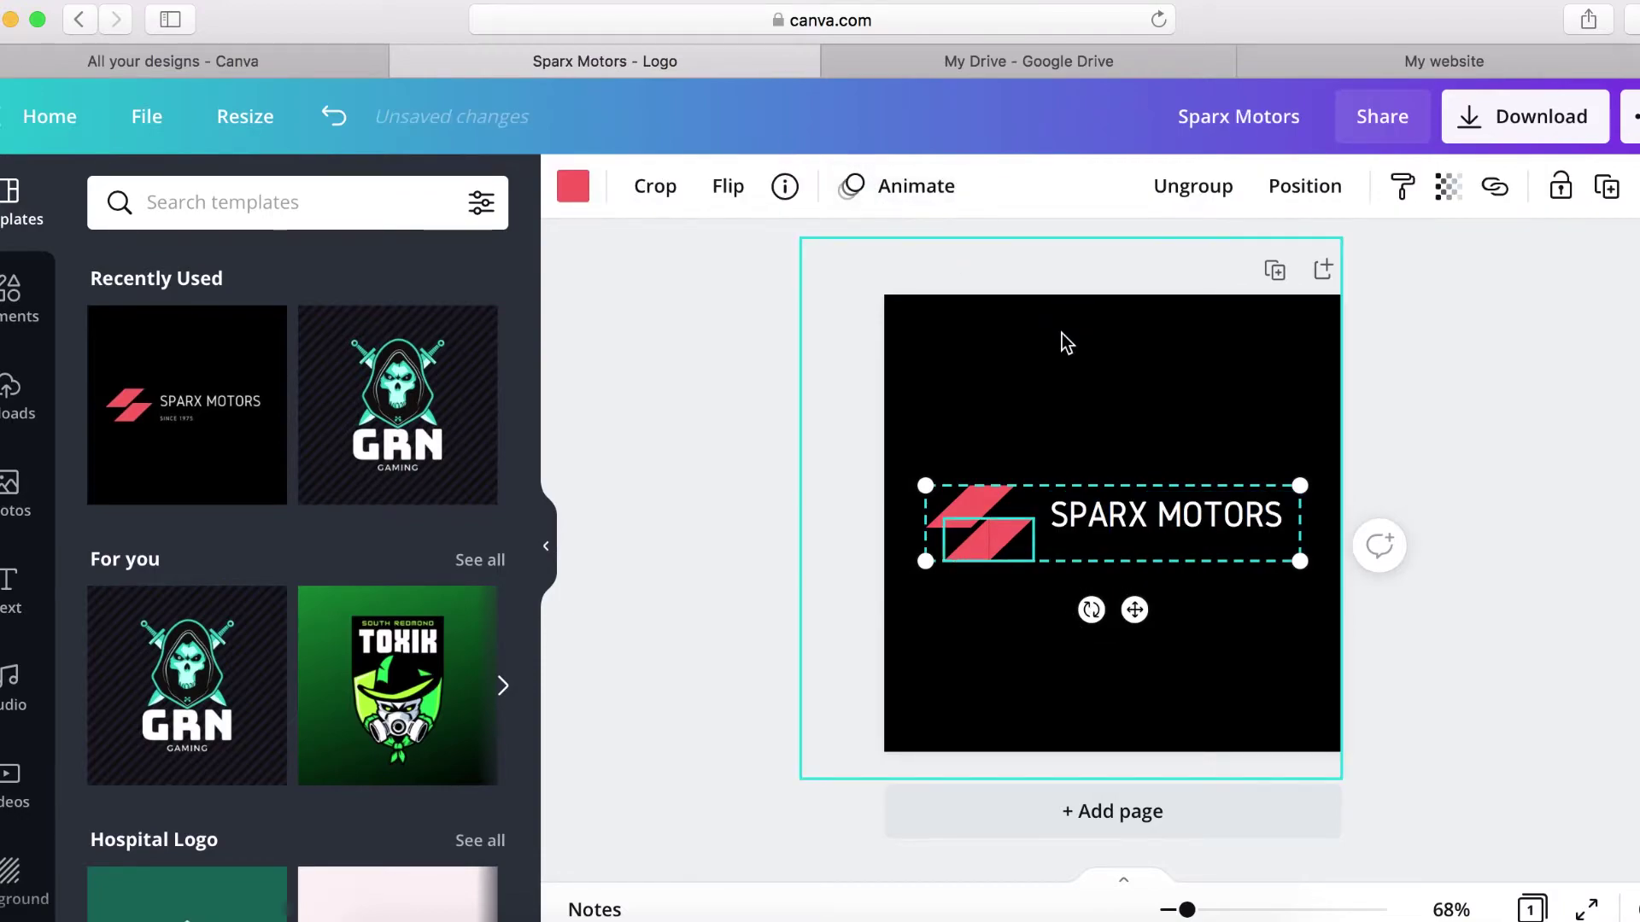
{"action": "key", "text": "Delete"}
{"action": "left_click", "coordinate": [1054, 530]}
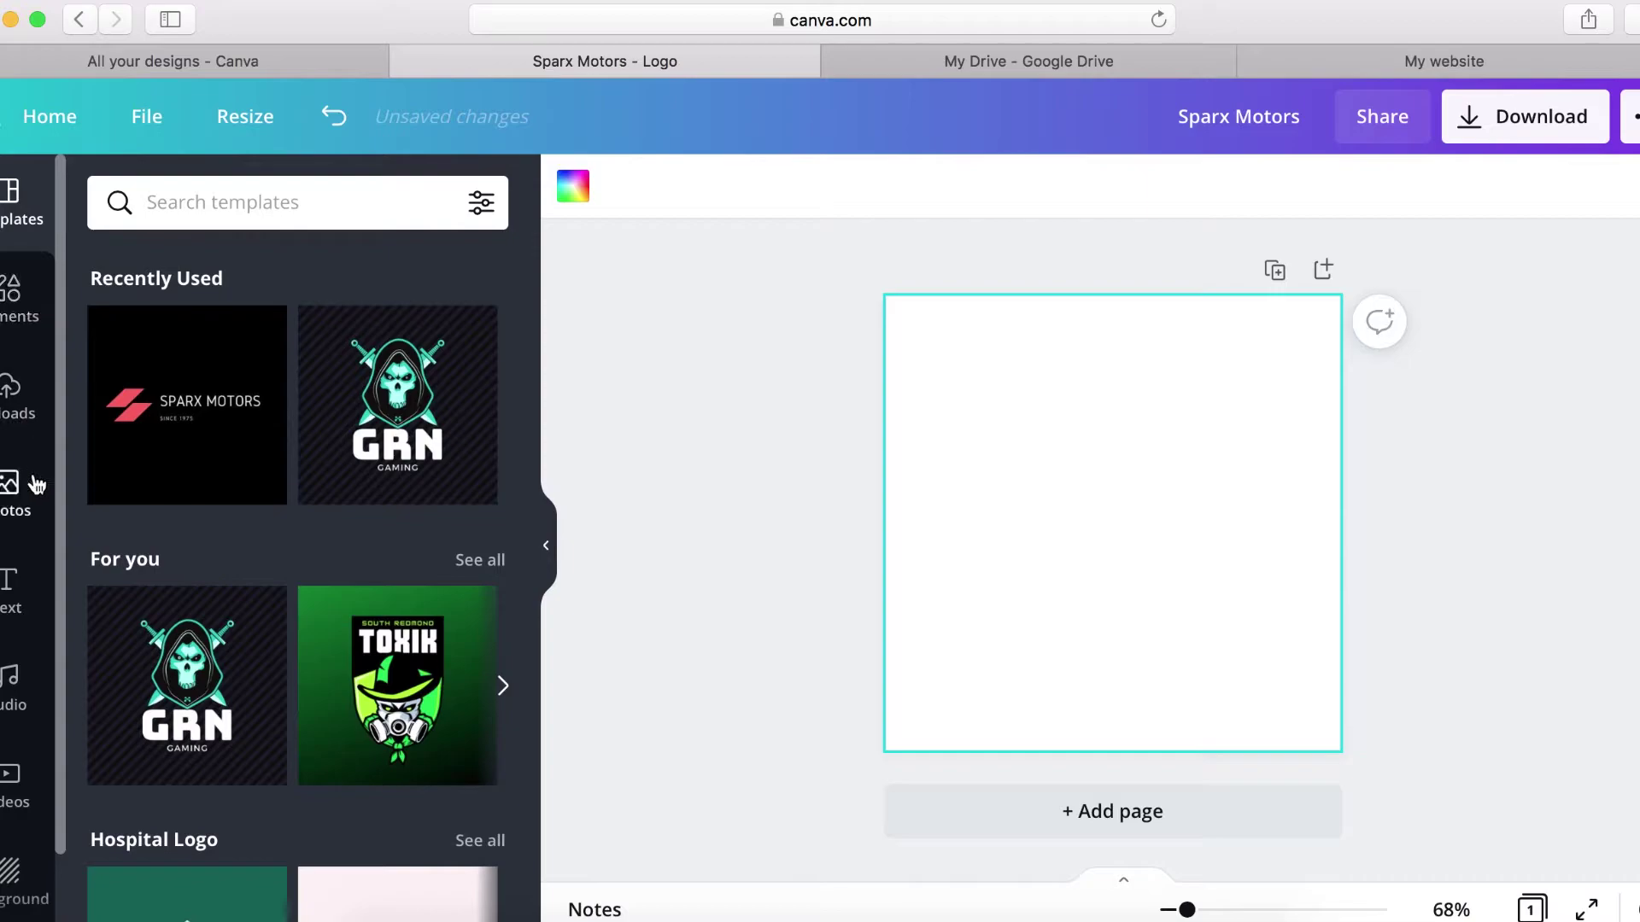
- Add a heading reading 'My Website' and enlarge it to about size 50.8, centred
{"action": "left_click", "coordinate": [10, 595]}
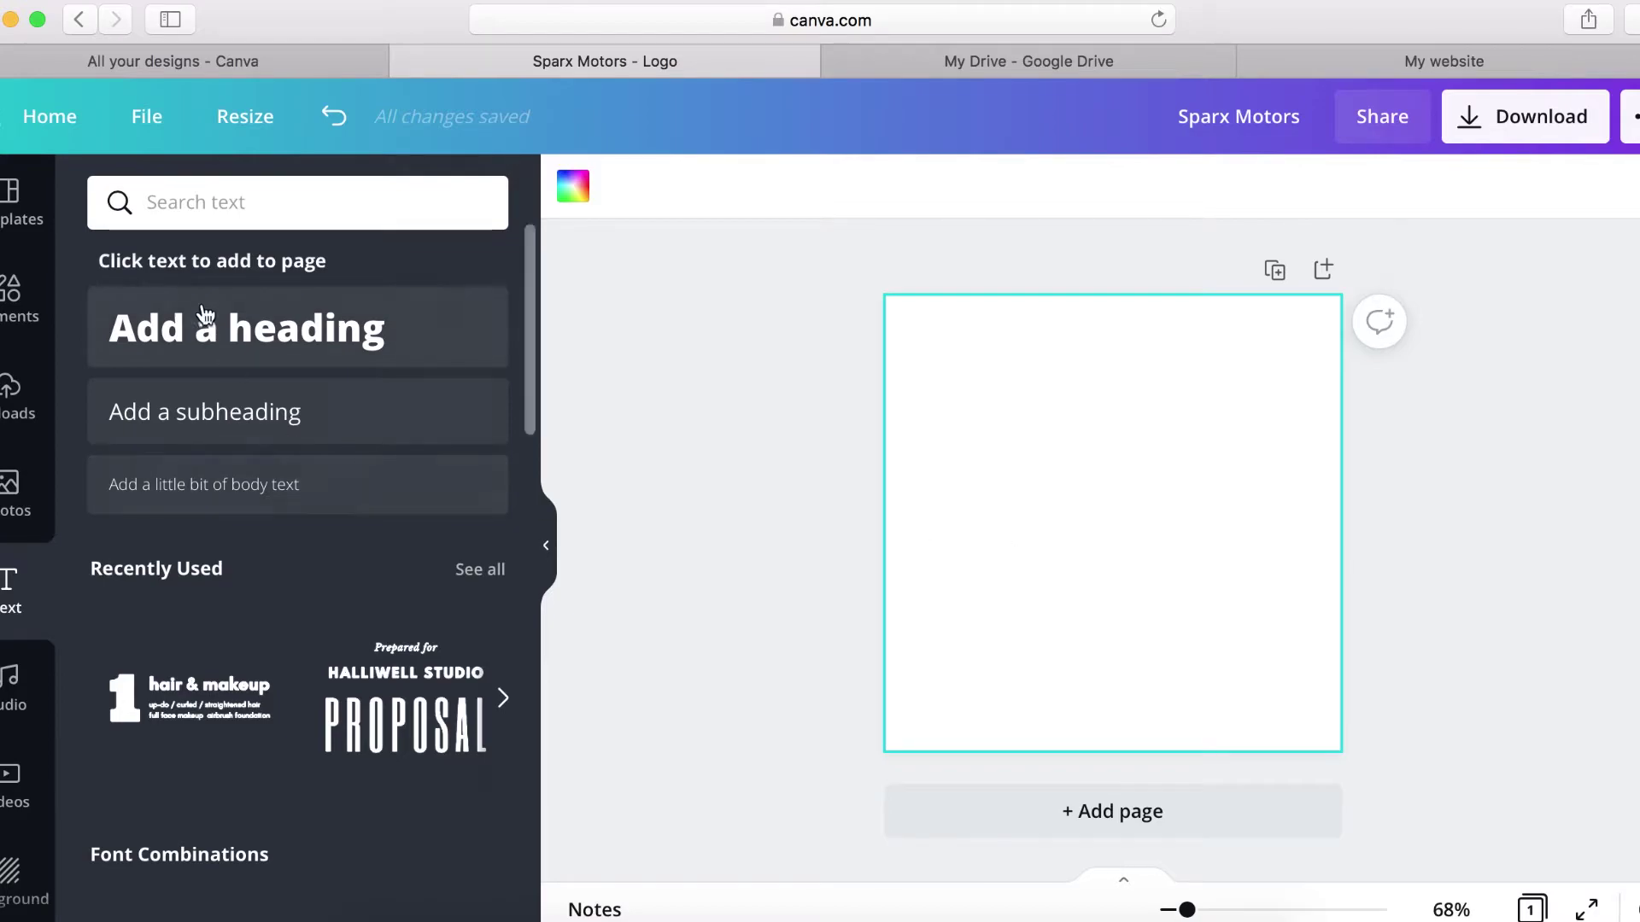
{"action": "left_click", "coordinate": [226, 341]}
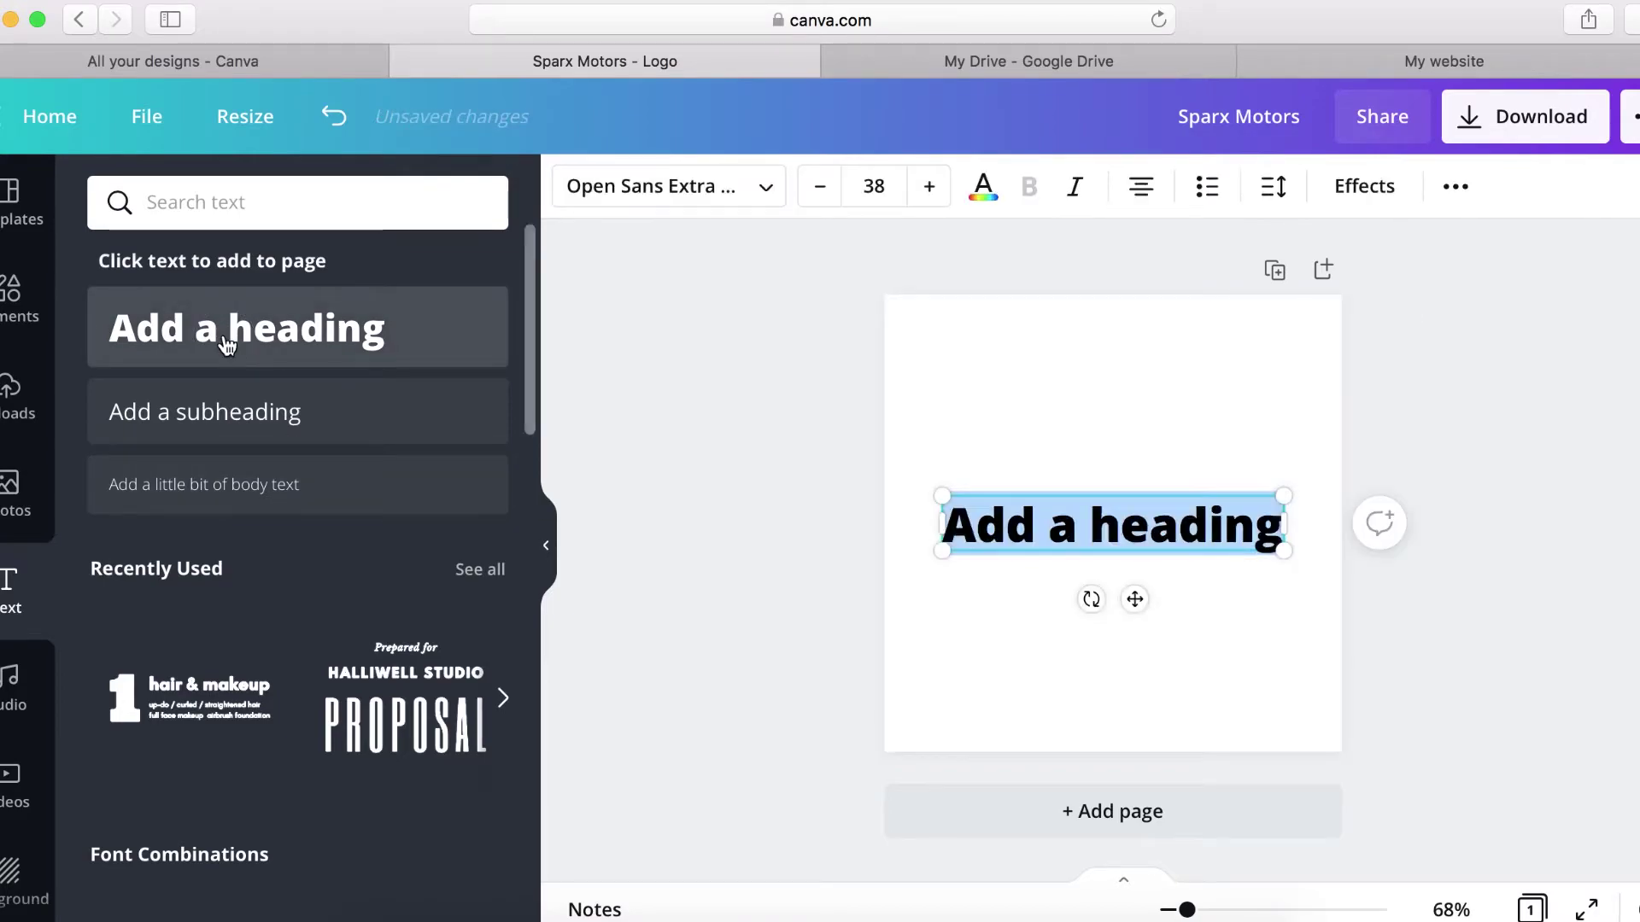
{"action": "triple_click", "coordinate": [1048, 527]}
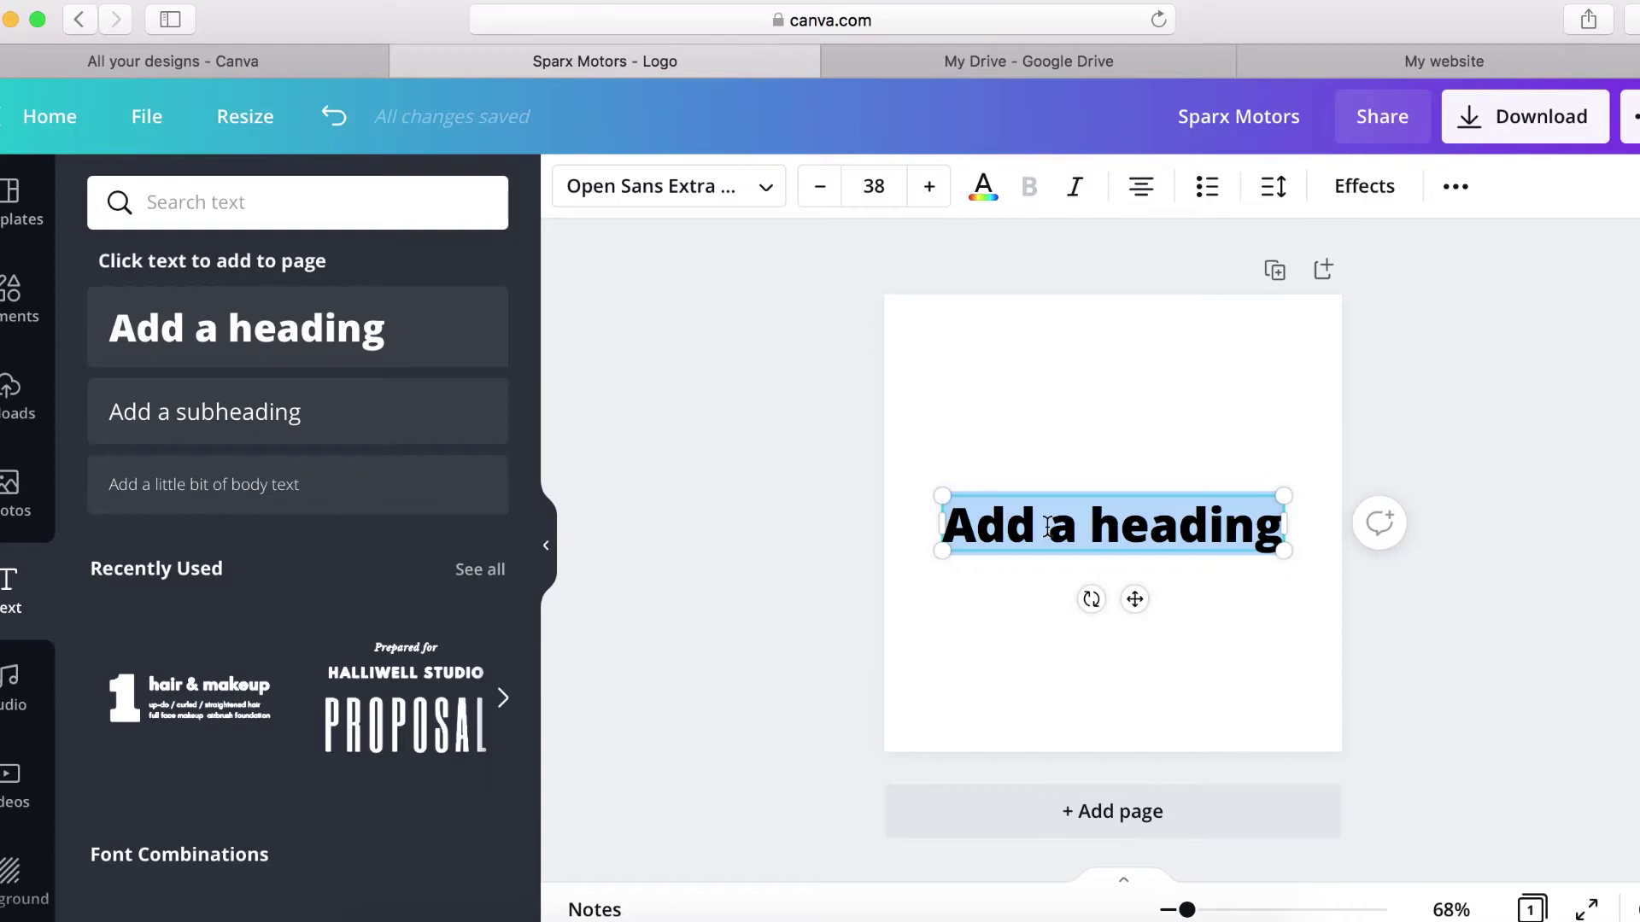
{"action": "type", "text": "My"}
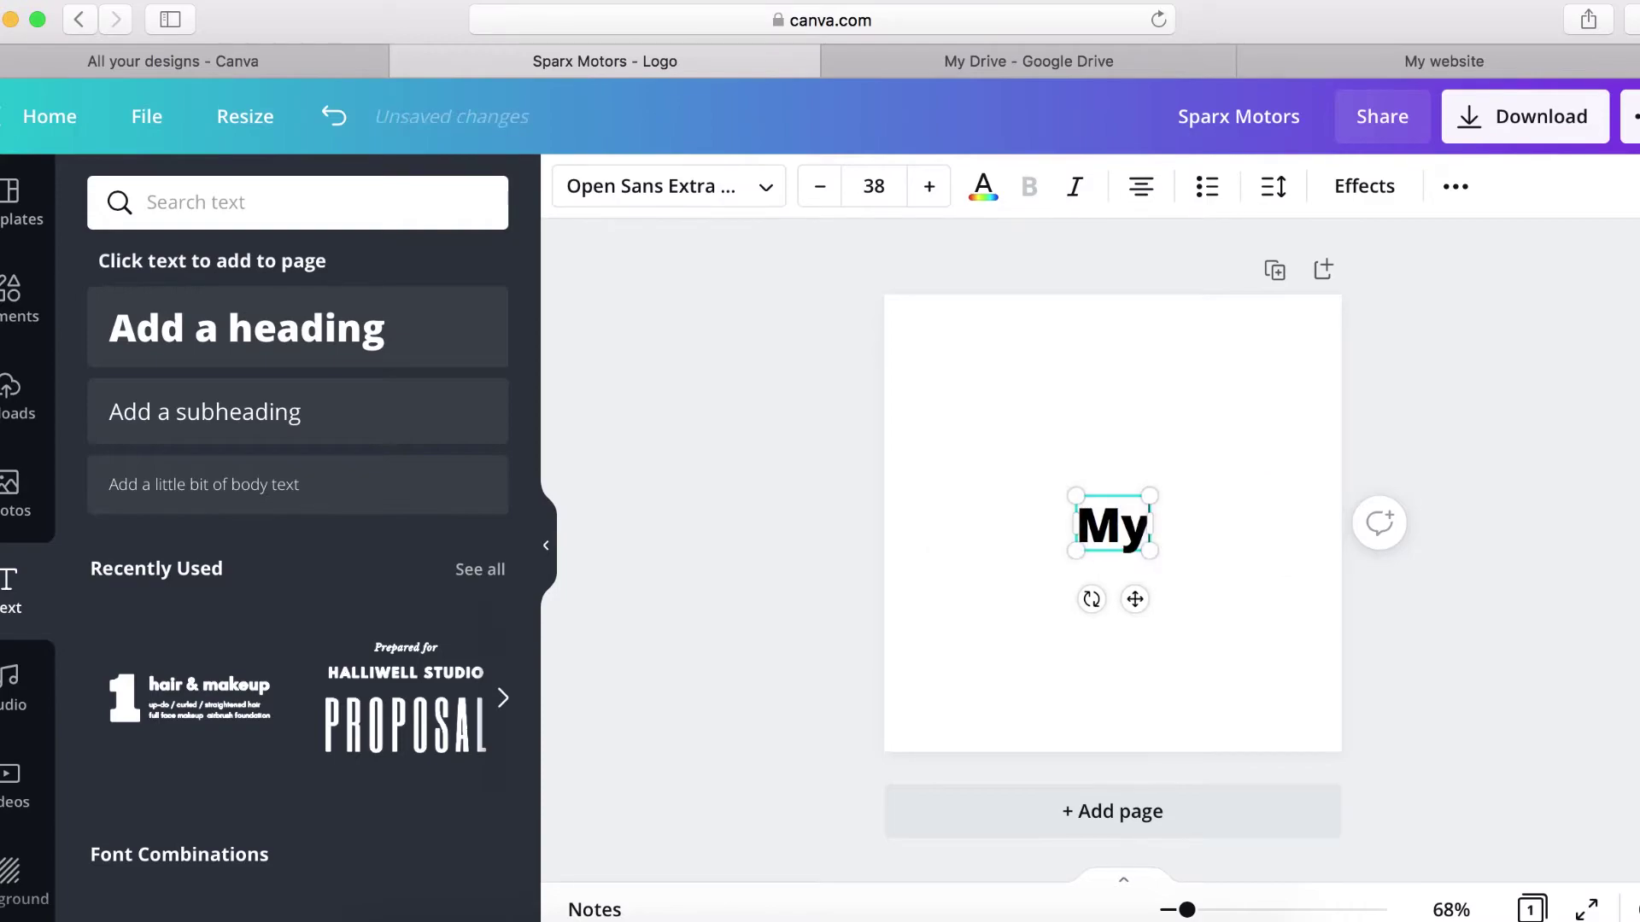
{"action": "type", "text": " Website"}
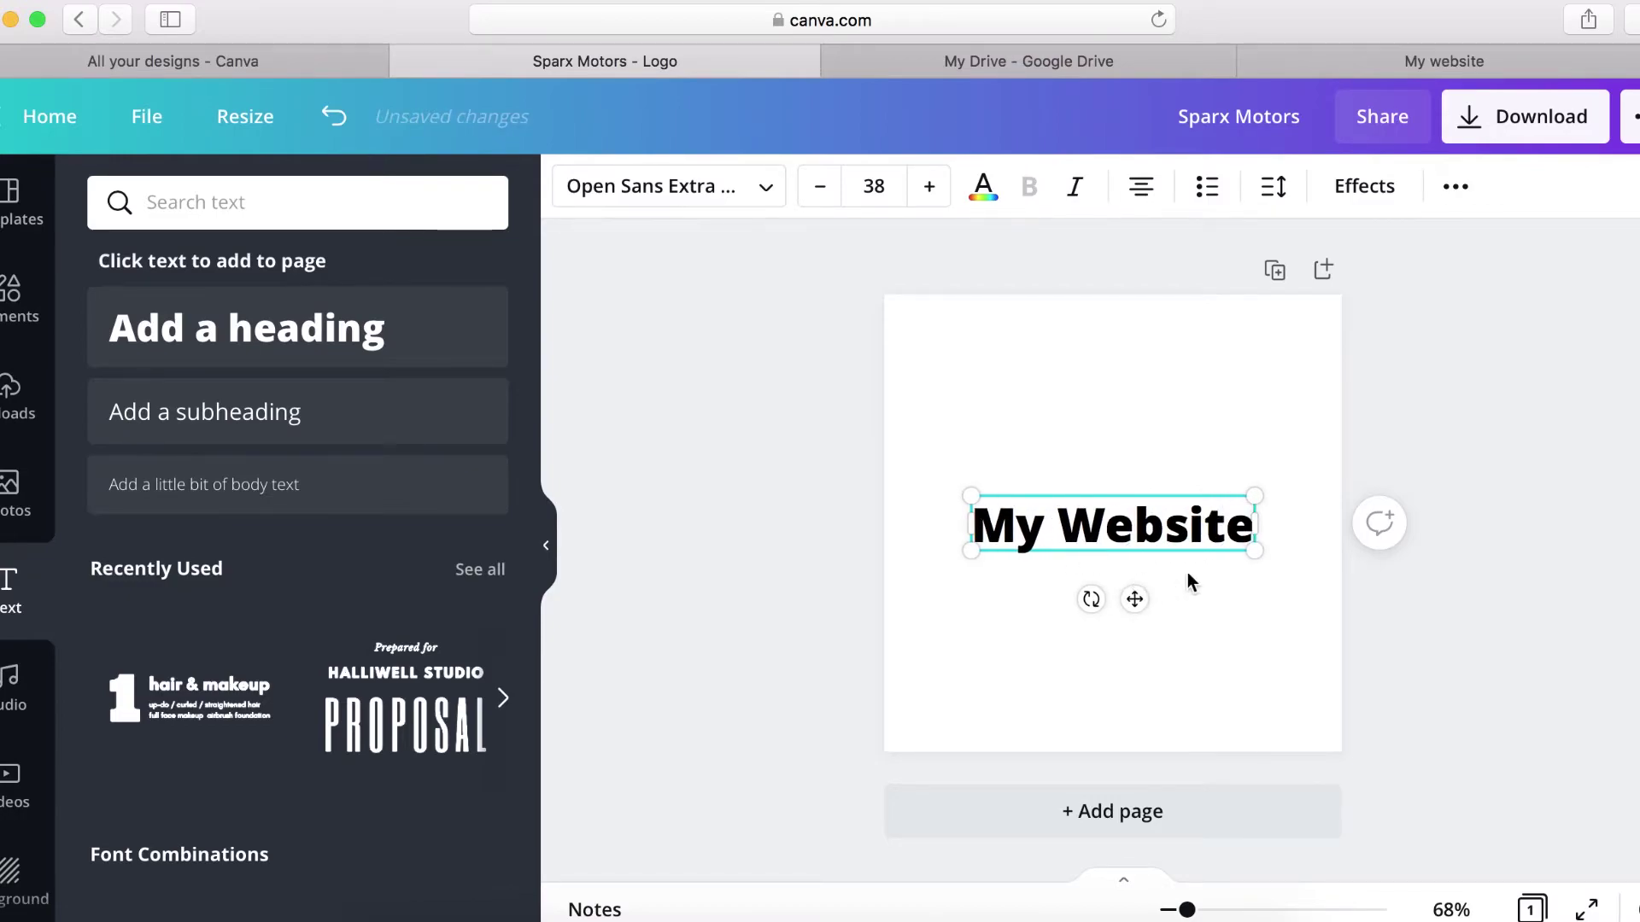
{"action": "left_click_drag", "start_coordinate": [1257, 550], "coordinate": [1318, 564]}
{"action": "left_click_drag", "start_coordinate": [970, 556], "coordinate": [916, 574]}
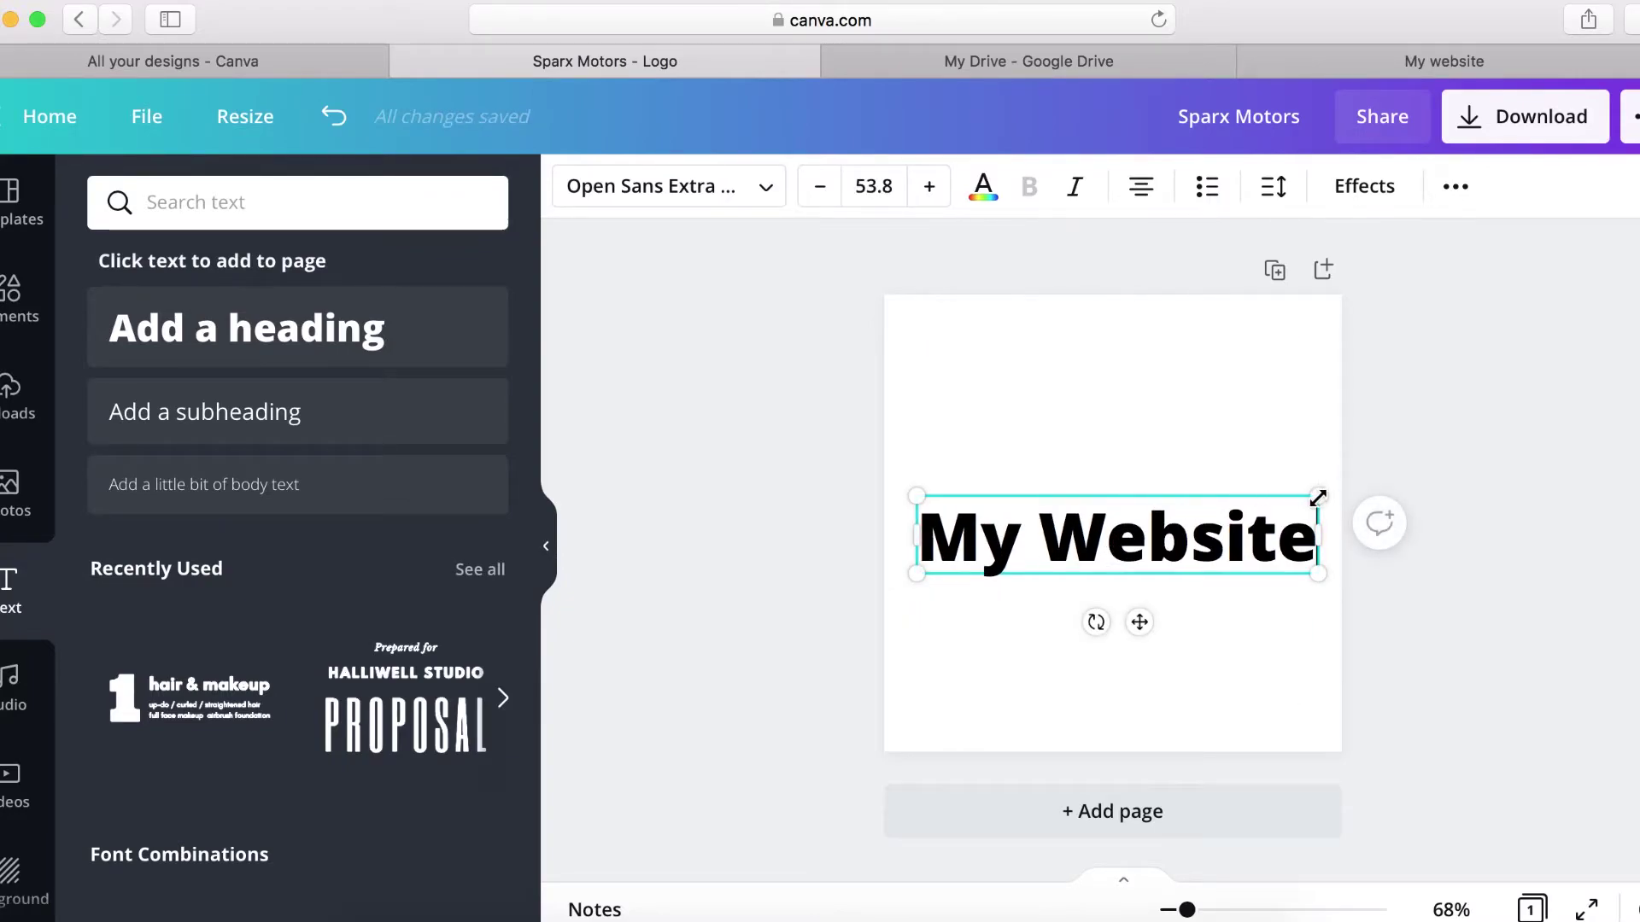
{"action": "left_click_drag", "start_coordinate": [1318, 495], "coordinate": [1281, 469]}
- Colour the word 'My' in the heading Bright red
{"action": "left_click", "coordinate": [1015, 538]}
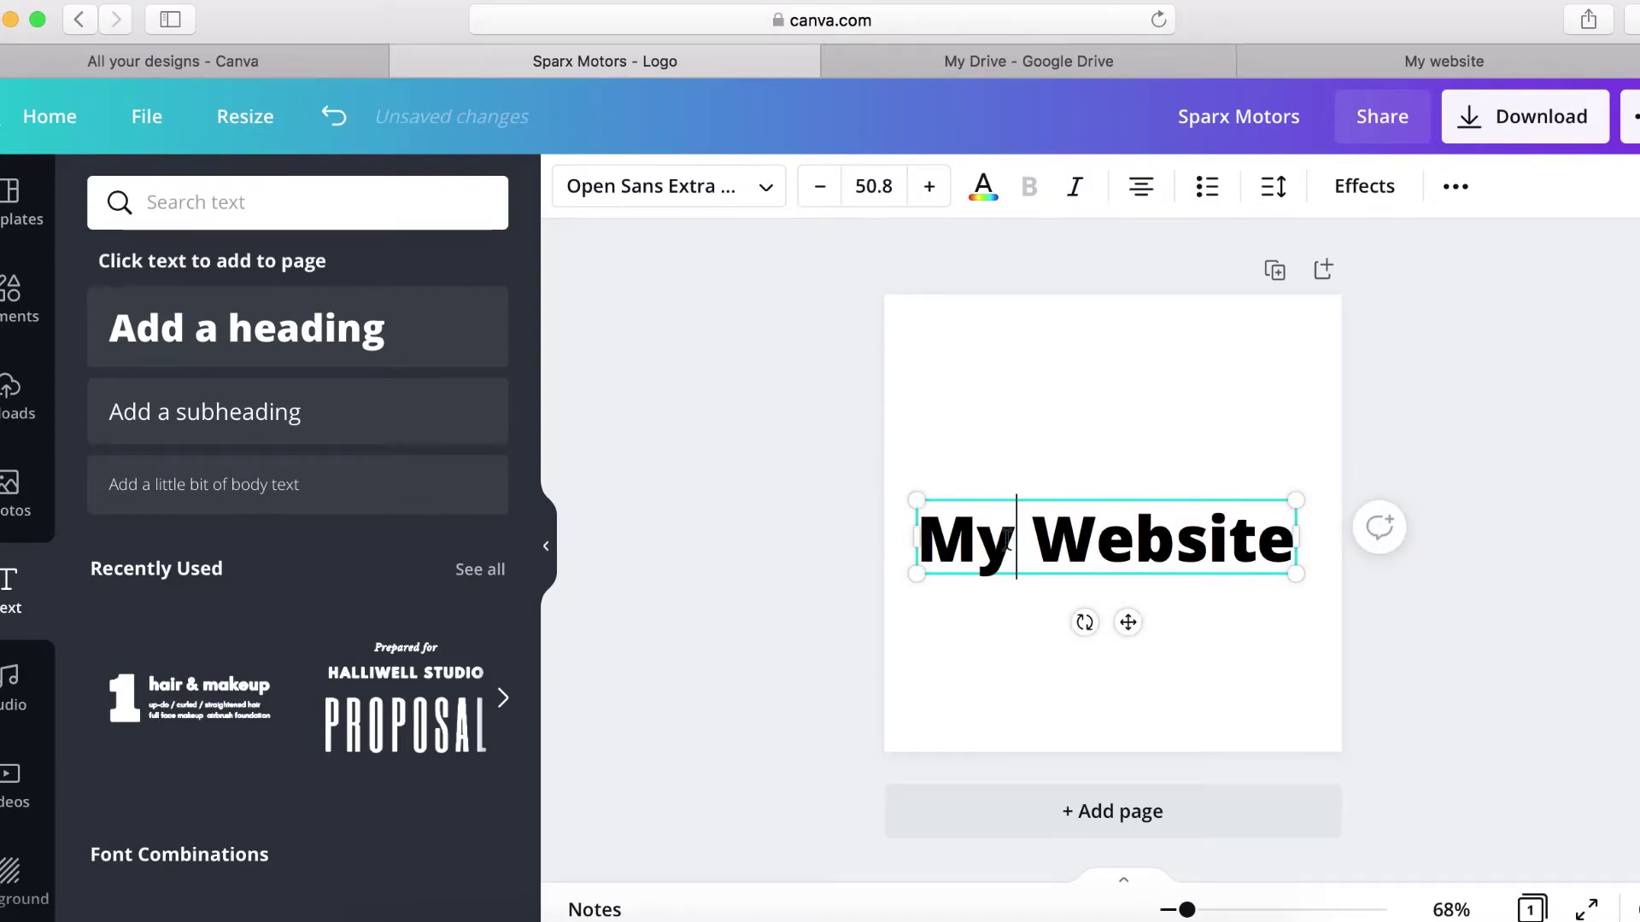
{"action": "left_click_drag", "start_coordinate": [1014, 538], "coordinate": [920, 538]}
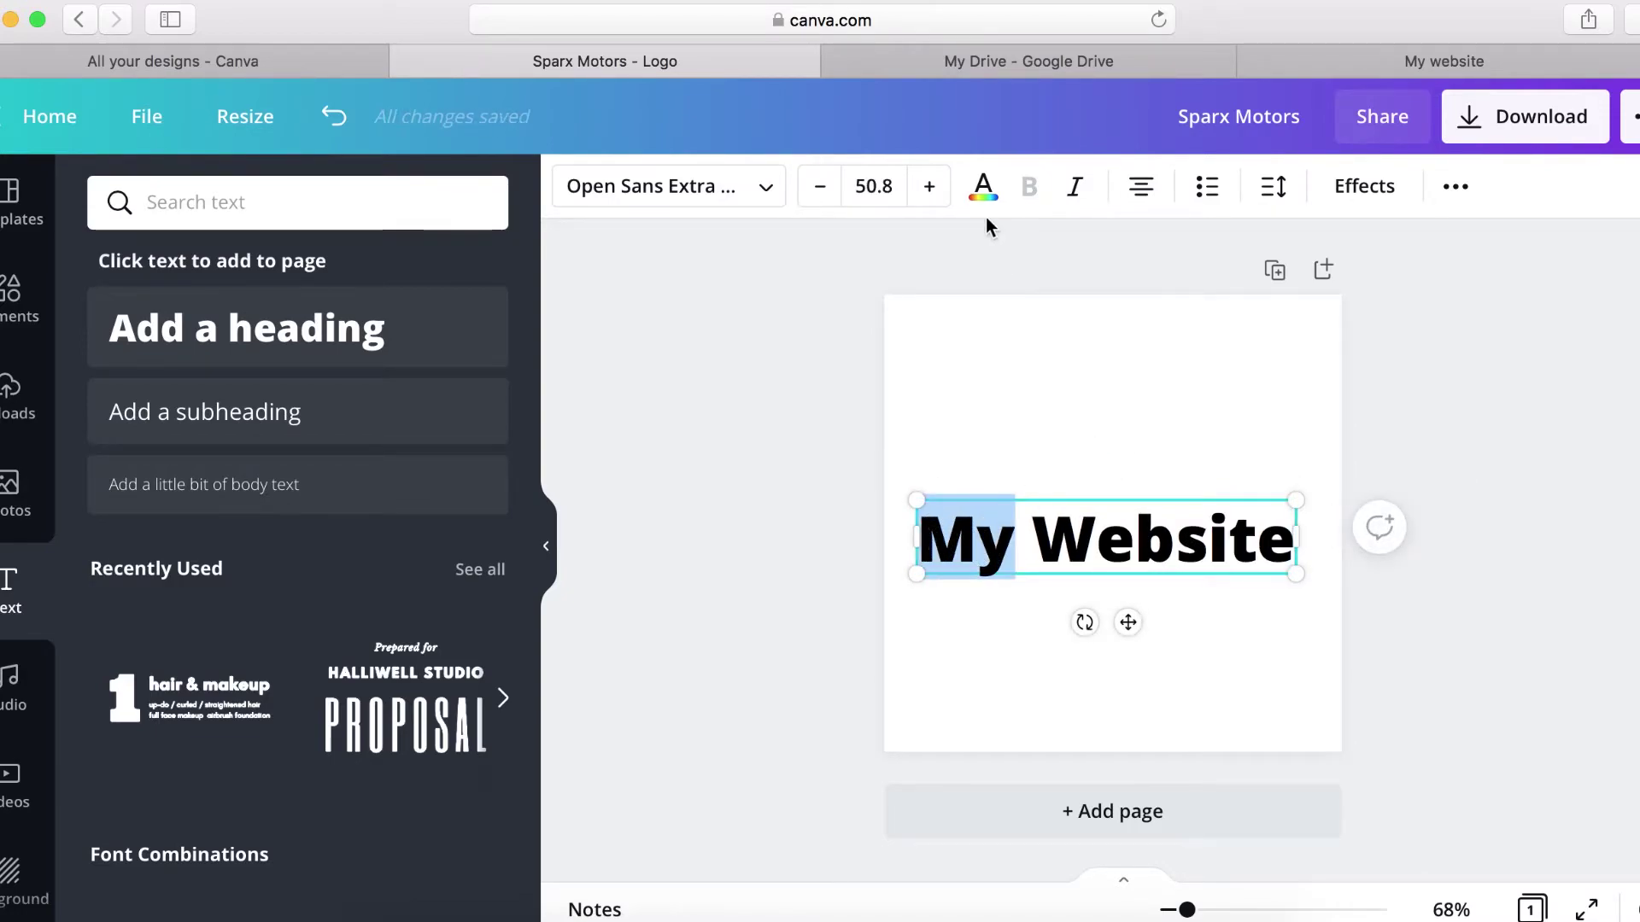
{"action": "left_click", "coordinate": [983, 189]}
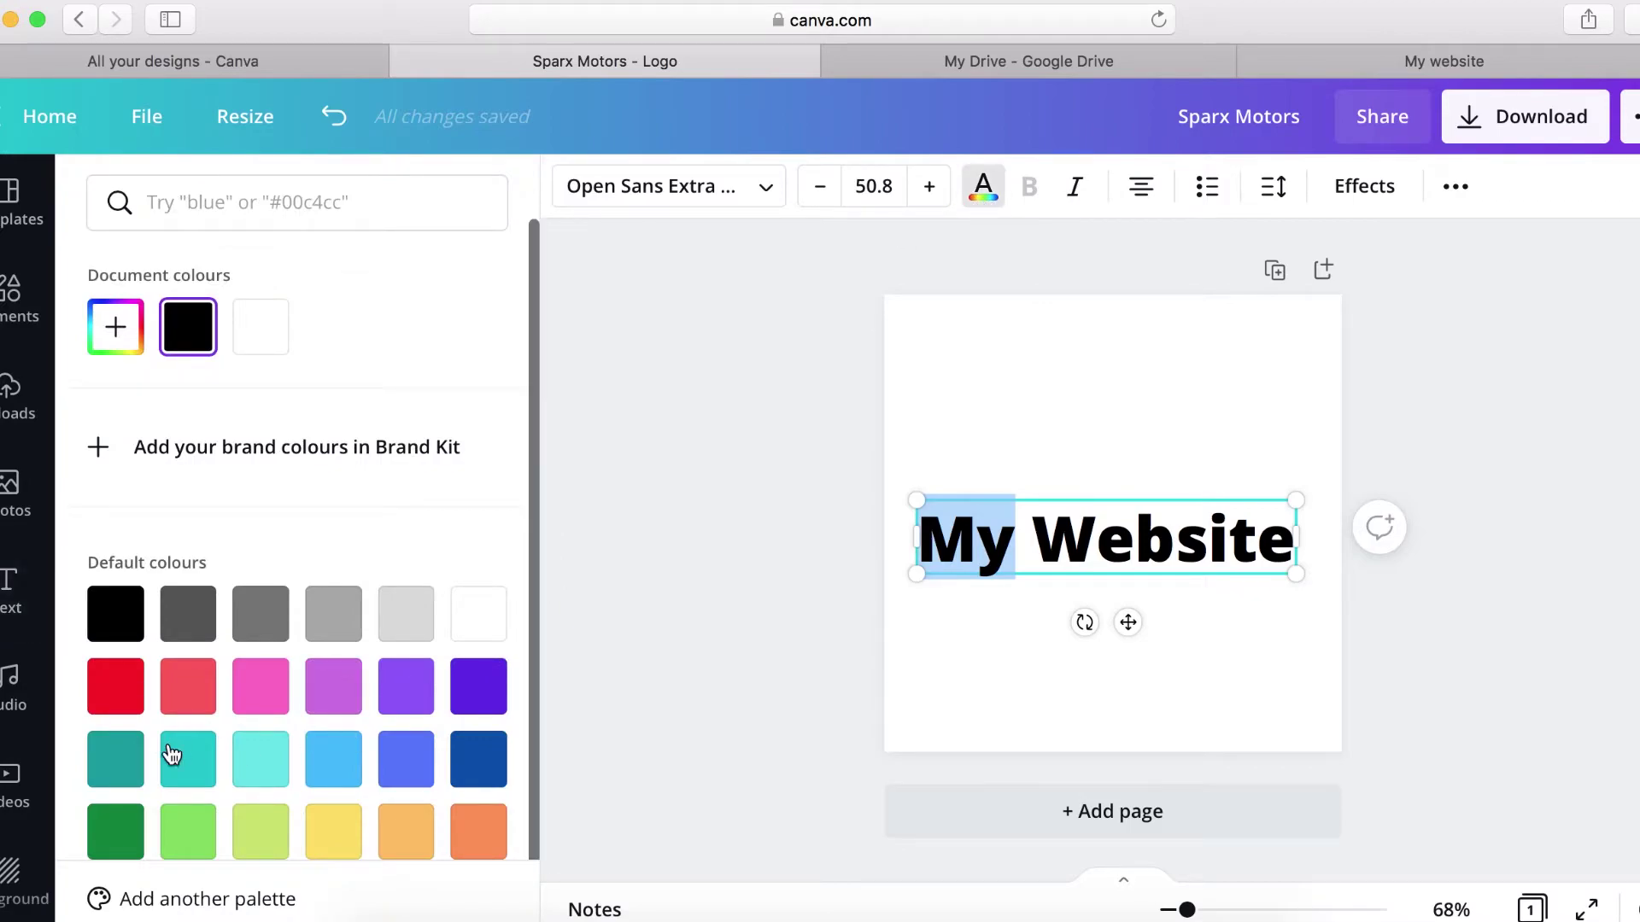
{"action": "left_click", "coordinate": [132, 705]}
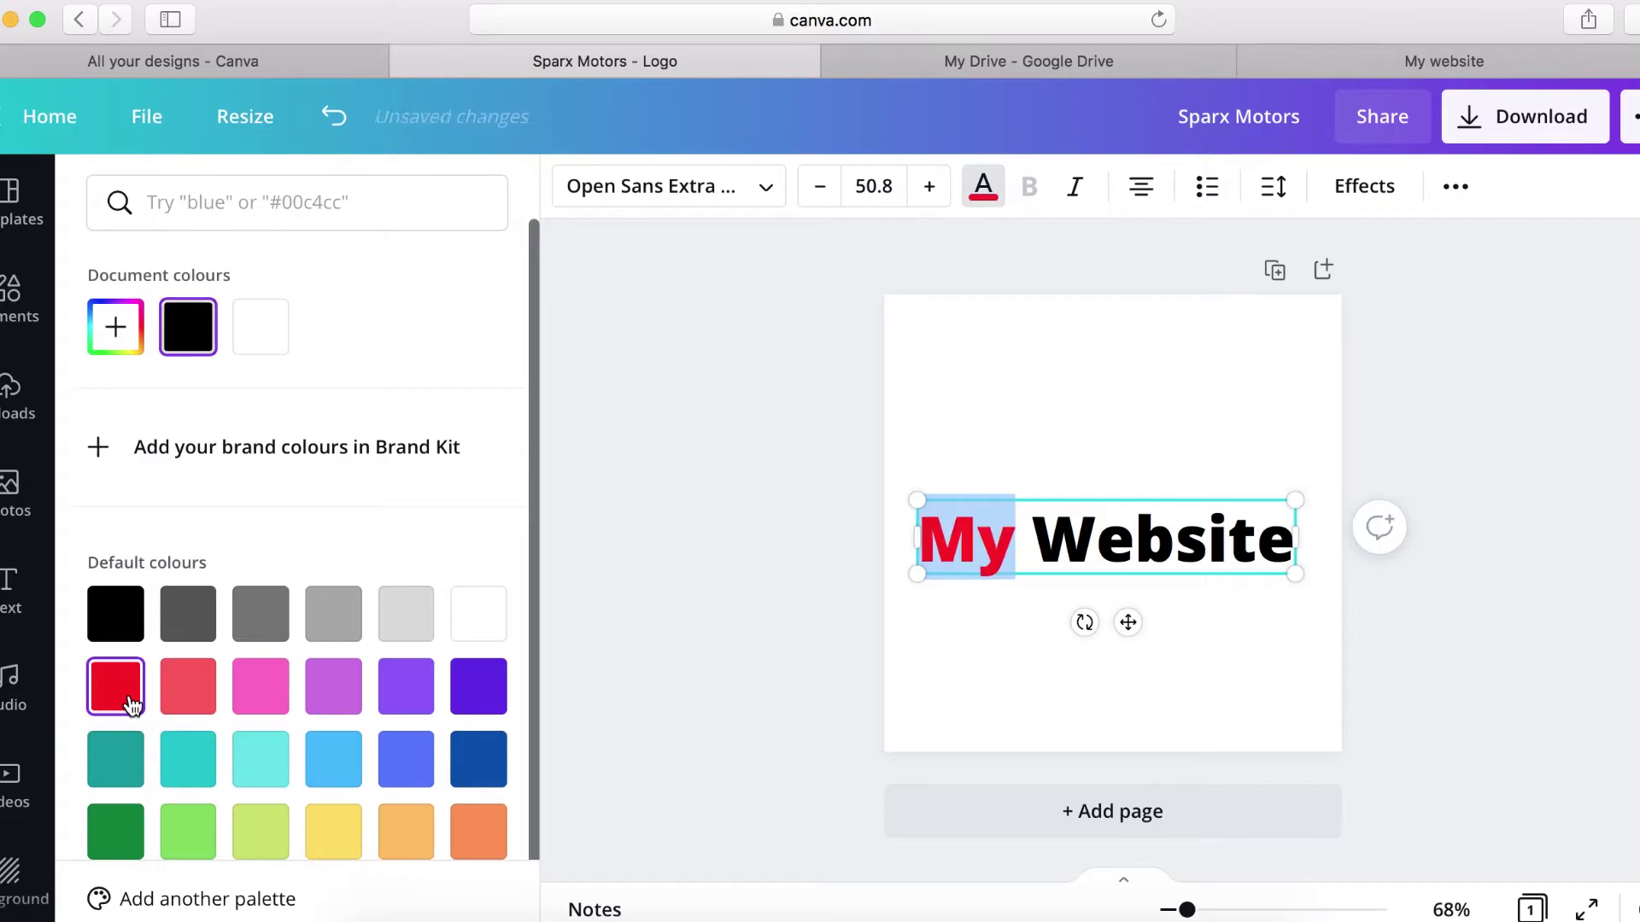
- Select 'Website', colour it white, then delete it so only 'My' remains
{"action": "left_click", "coordinate": [1120, 545]}
{"action": "triple_click", "coordinate": [1121, 545]}
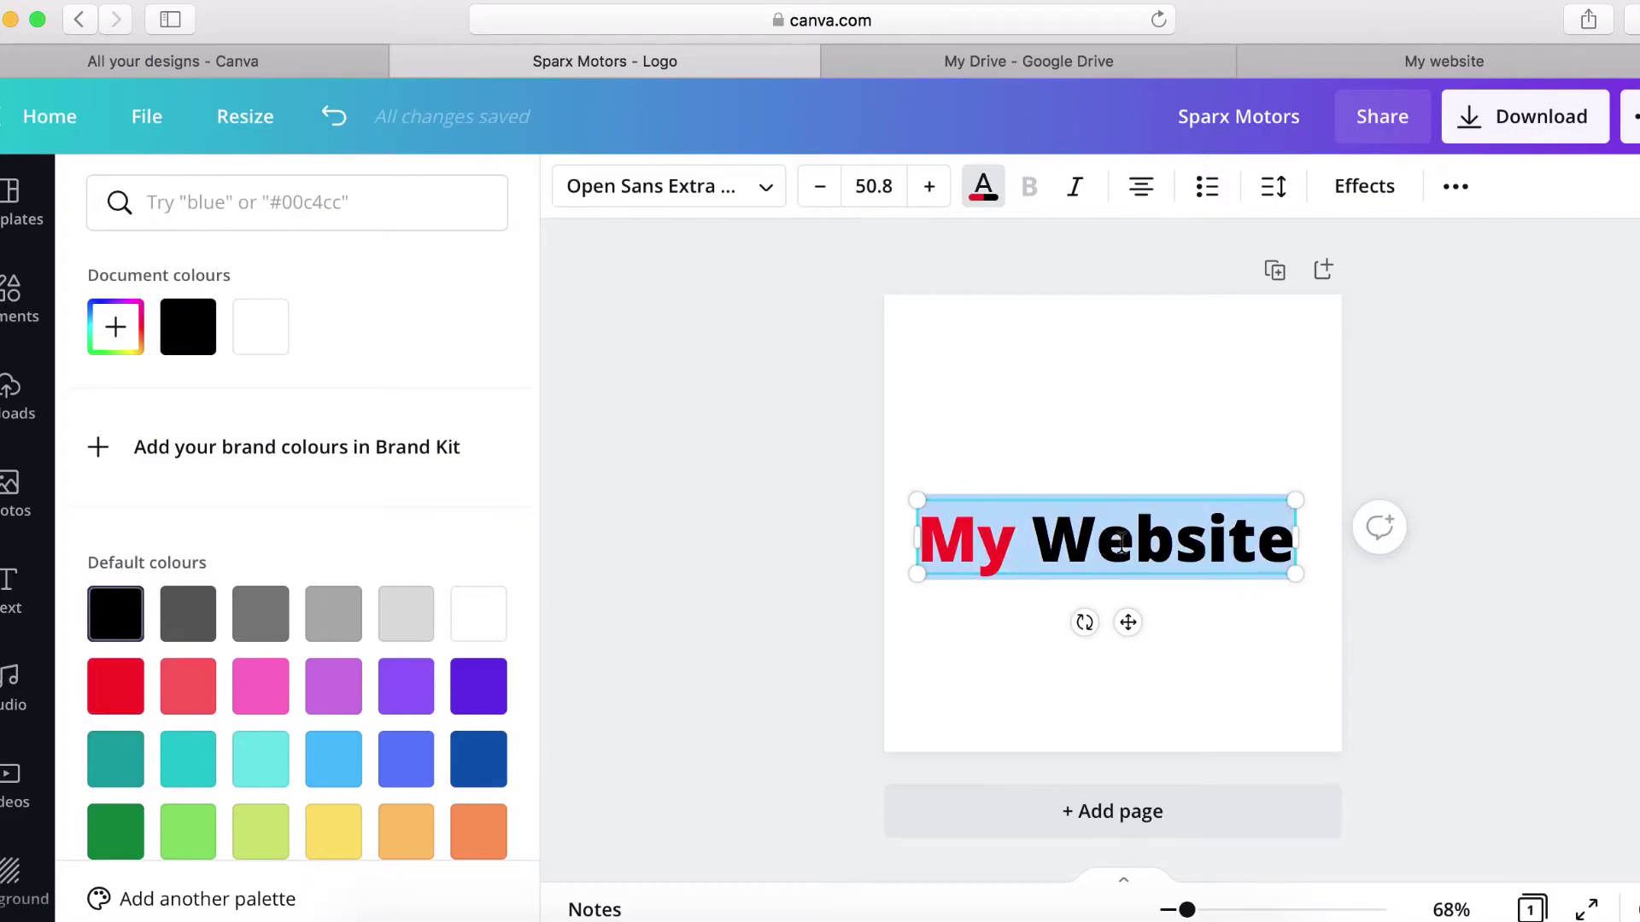
{"action": "left_click", "coordinate": [1101, 543]}
{"action": "left_click_drag", "start_coordinate": [1034, 539], "coordinate": [1291, 549]}
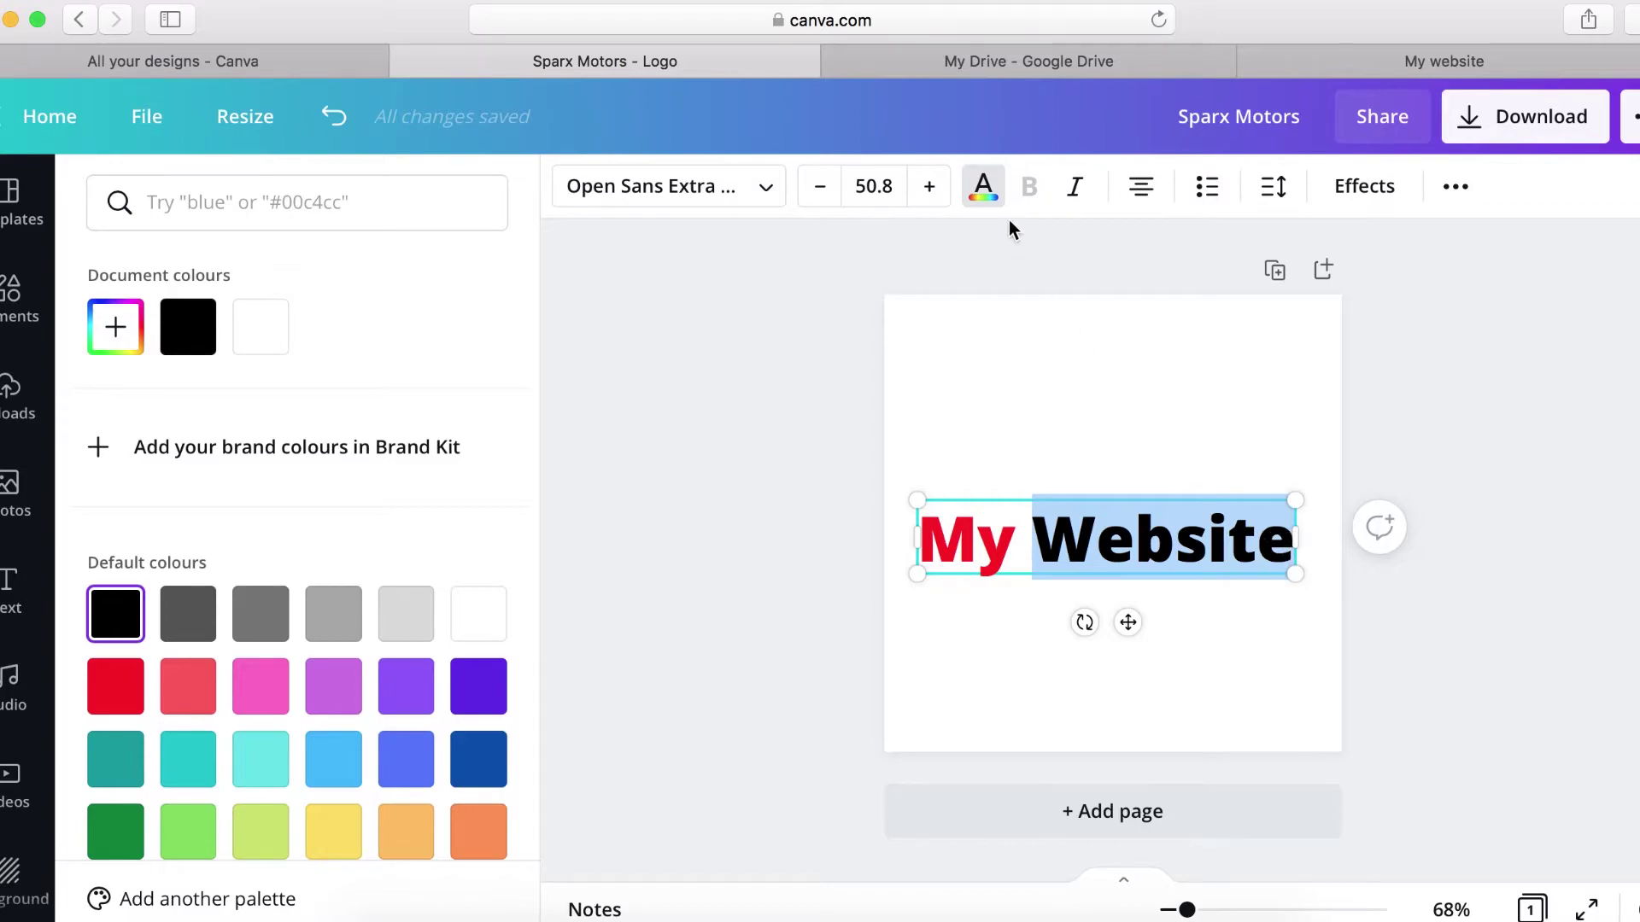
{"action": "left_click", "coordinate": [983, 194]}
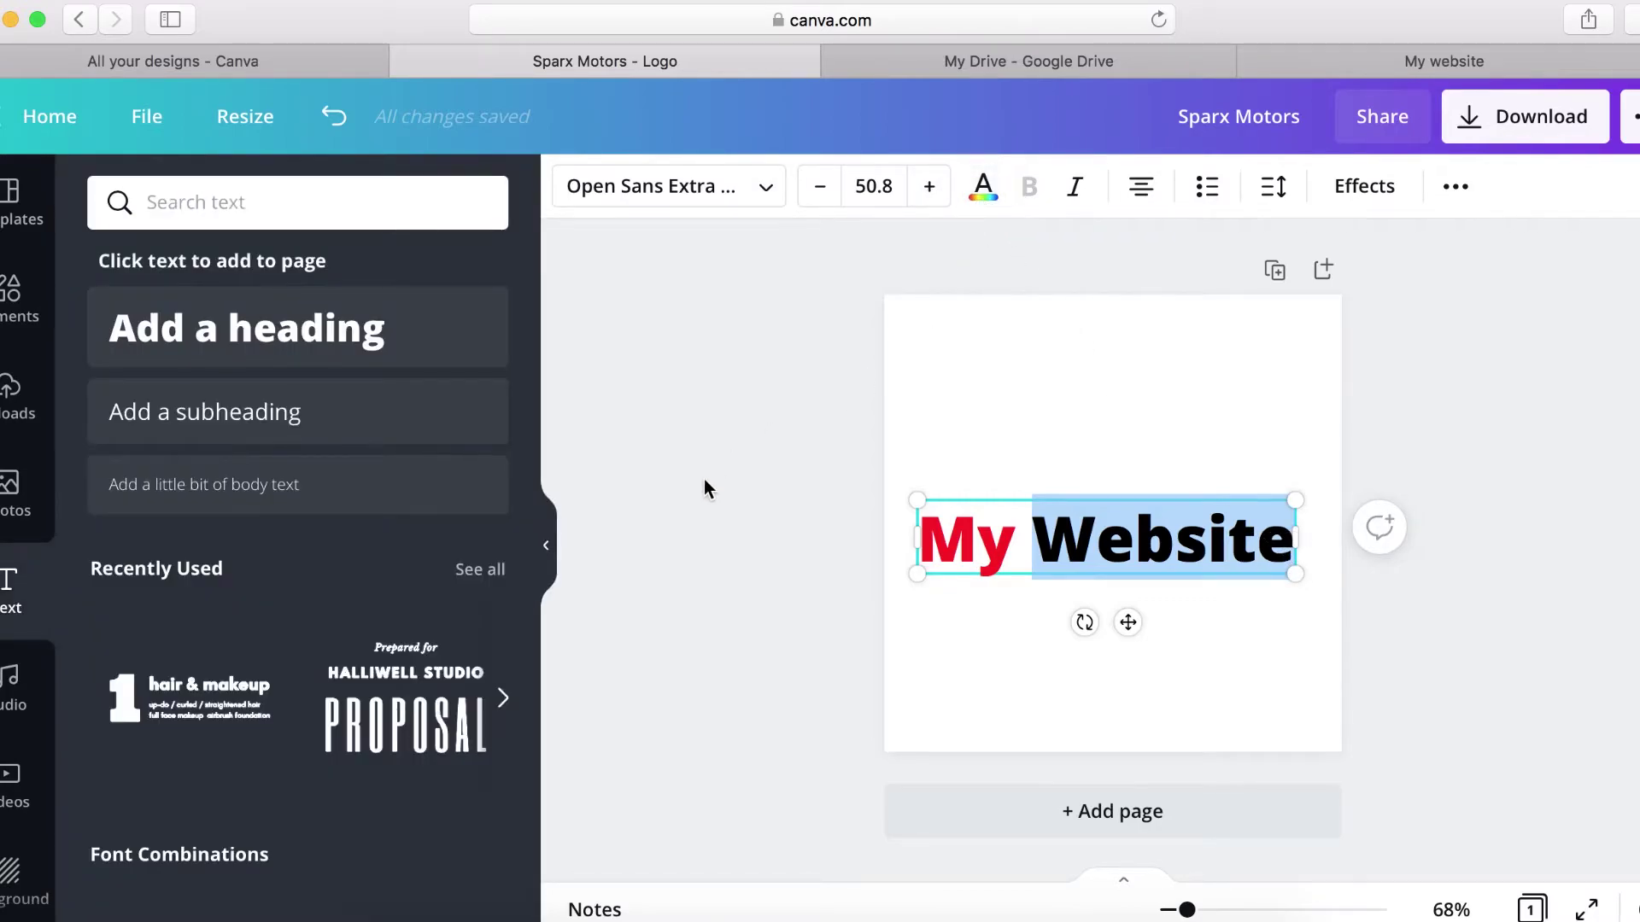
{"action": "left_click", "coordinate": [984, 192]}
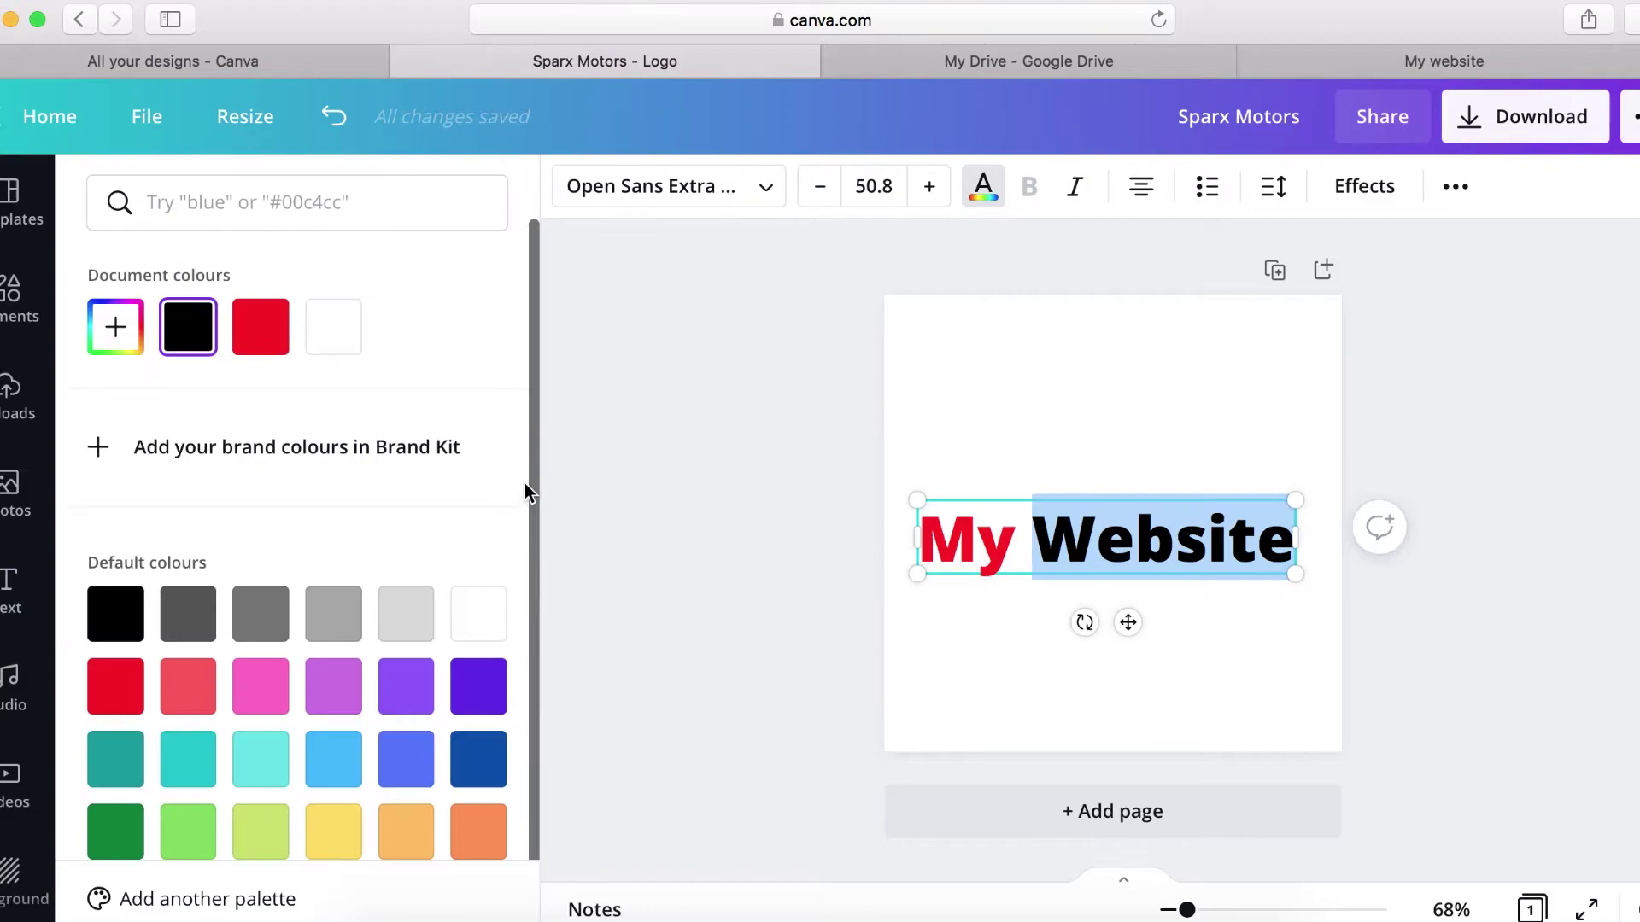
{"action": "left_click", "coordinate": [485, 616]}
{"action": "key", "text": "BackSpace"}
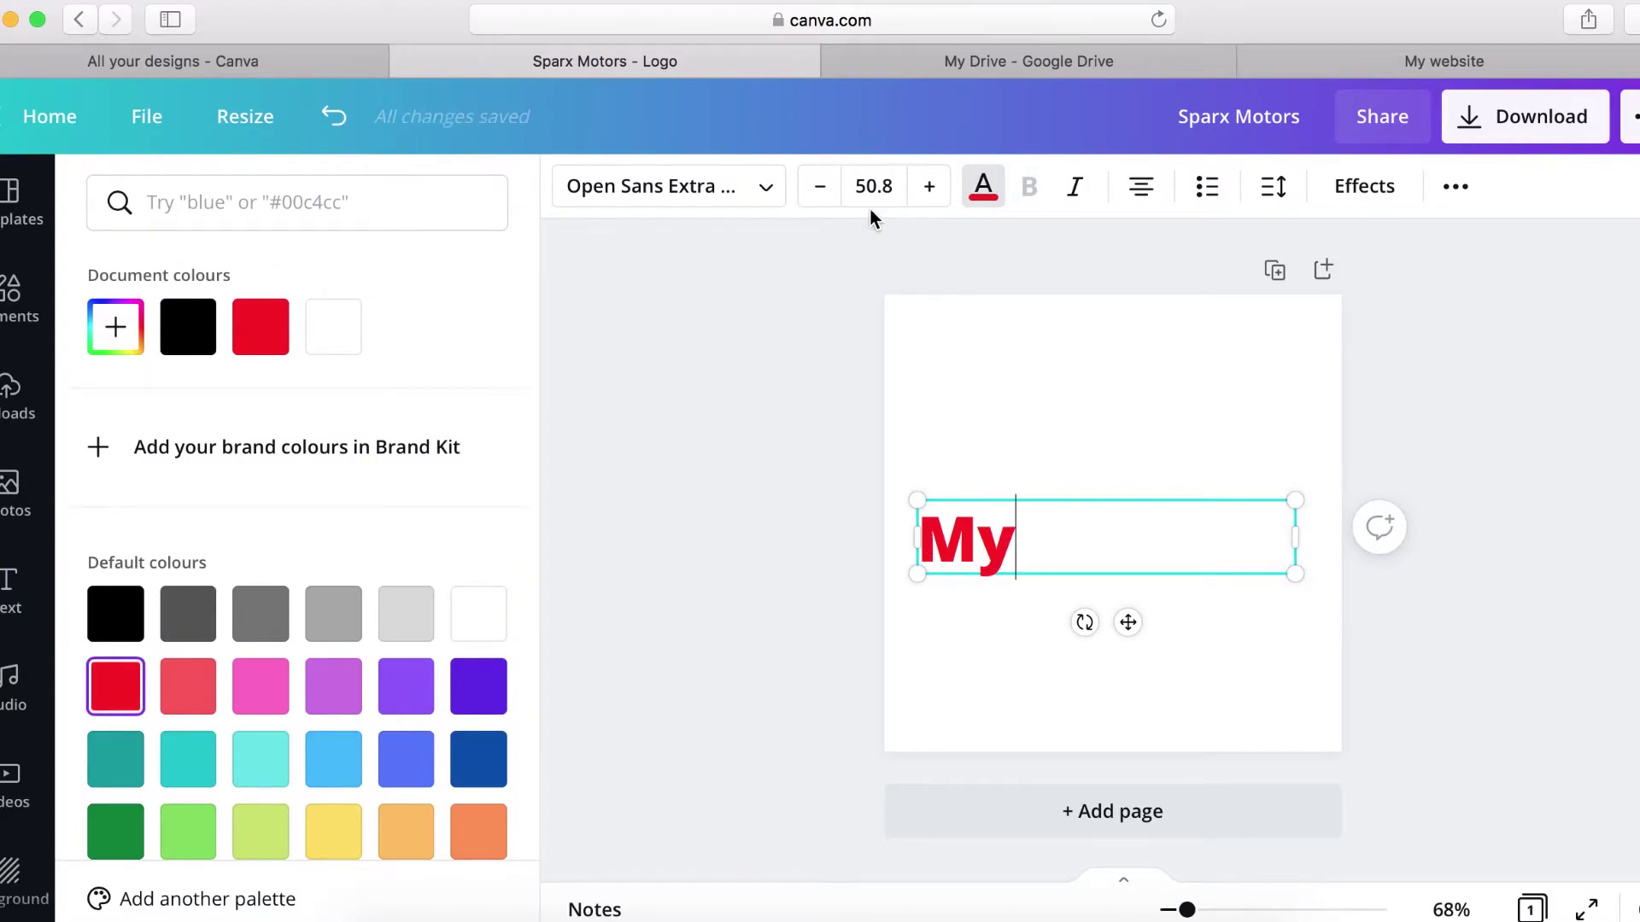
- Change the red 'My' text to the Anton font and enlarge it to size 76.4
{"action": "left_click", "coordinate": [768, 199]}
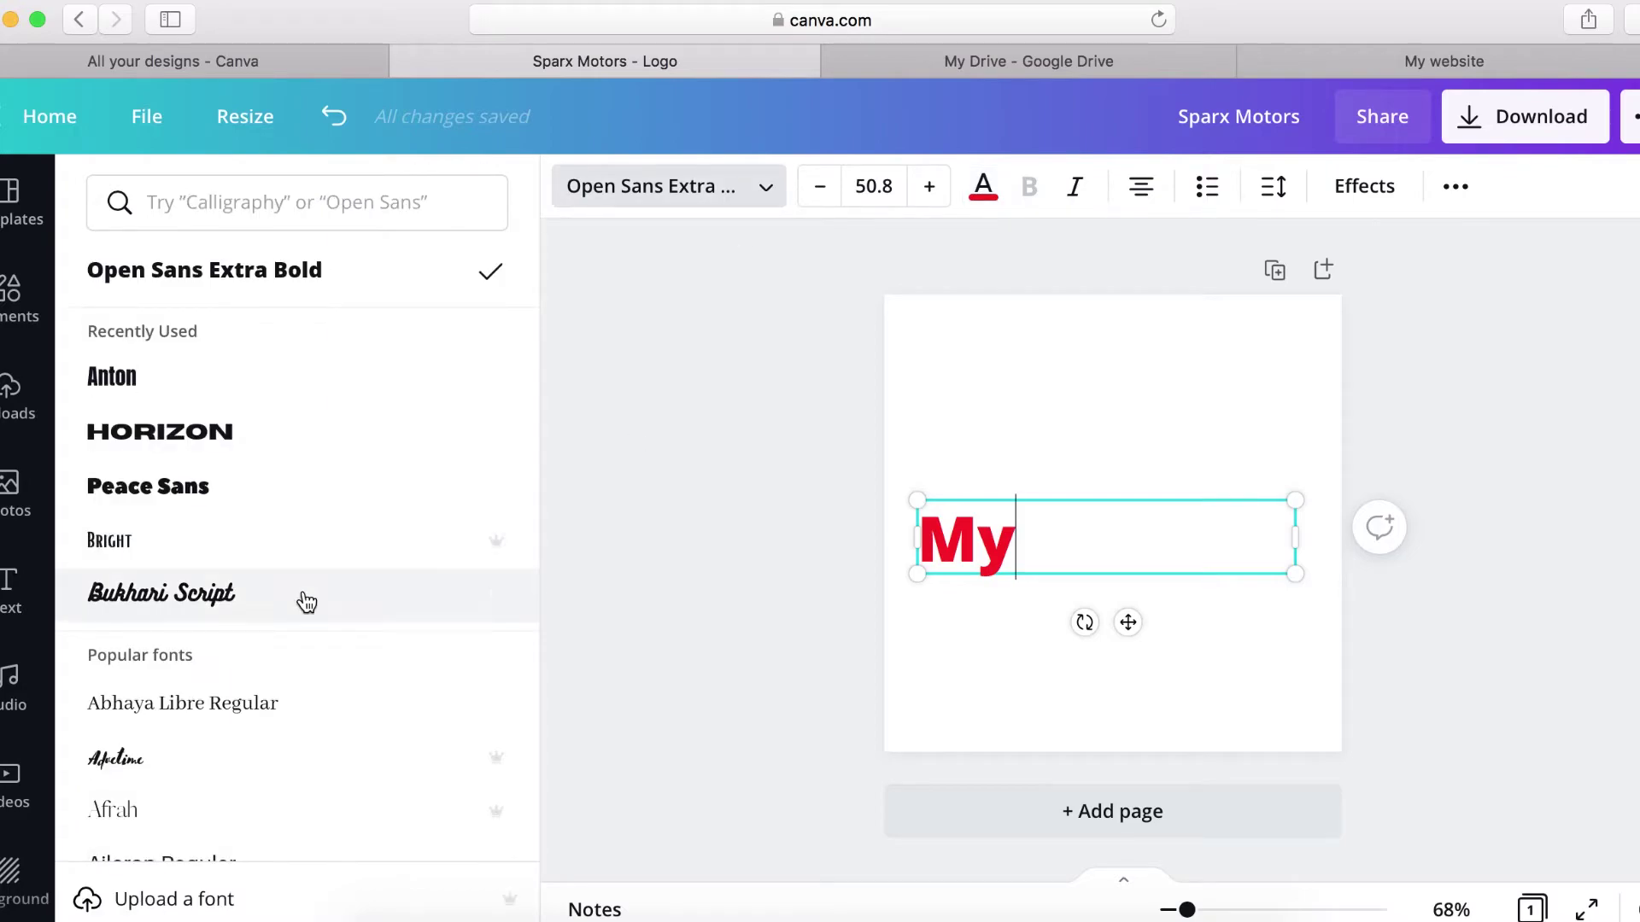
{"action": "left_click", "coordinate": [126, 376]}
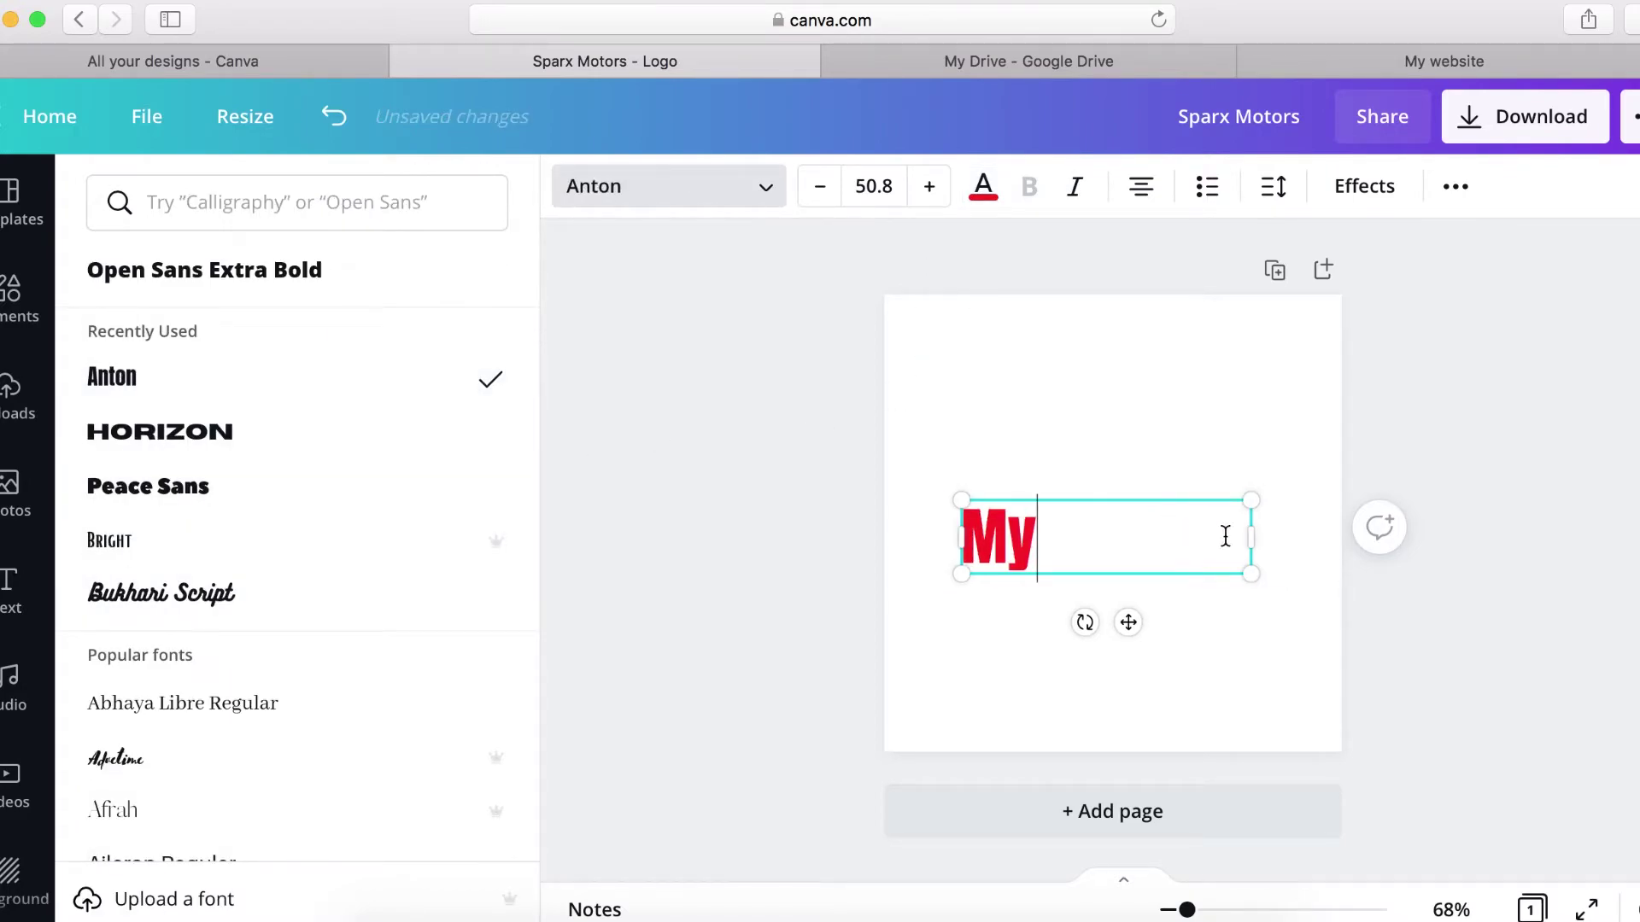
{"action": "left_click_drag", "start_coordinate": [1251, 500], "coordinate": [1320, 462]}
{"action": "left_click_drag", "start_coordinate": [956, 481], "coordinate": [882, 465]}
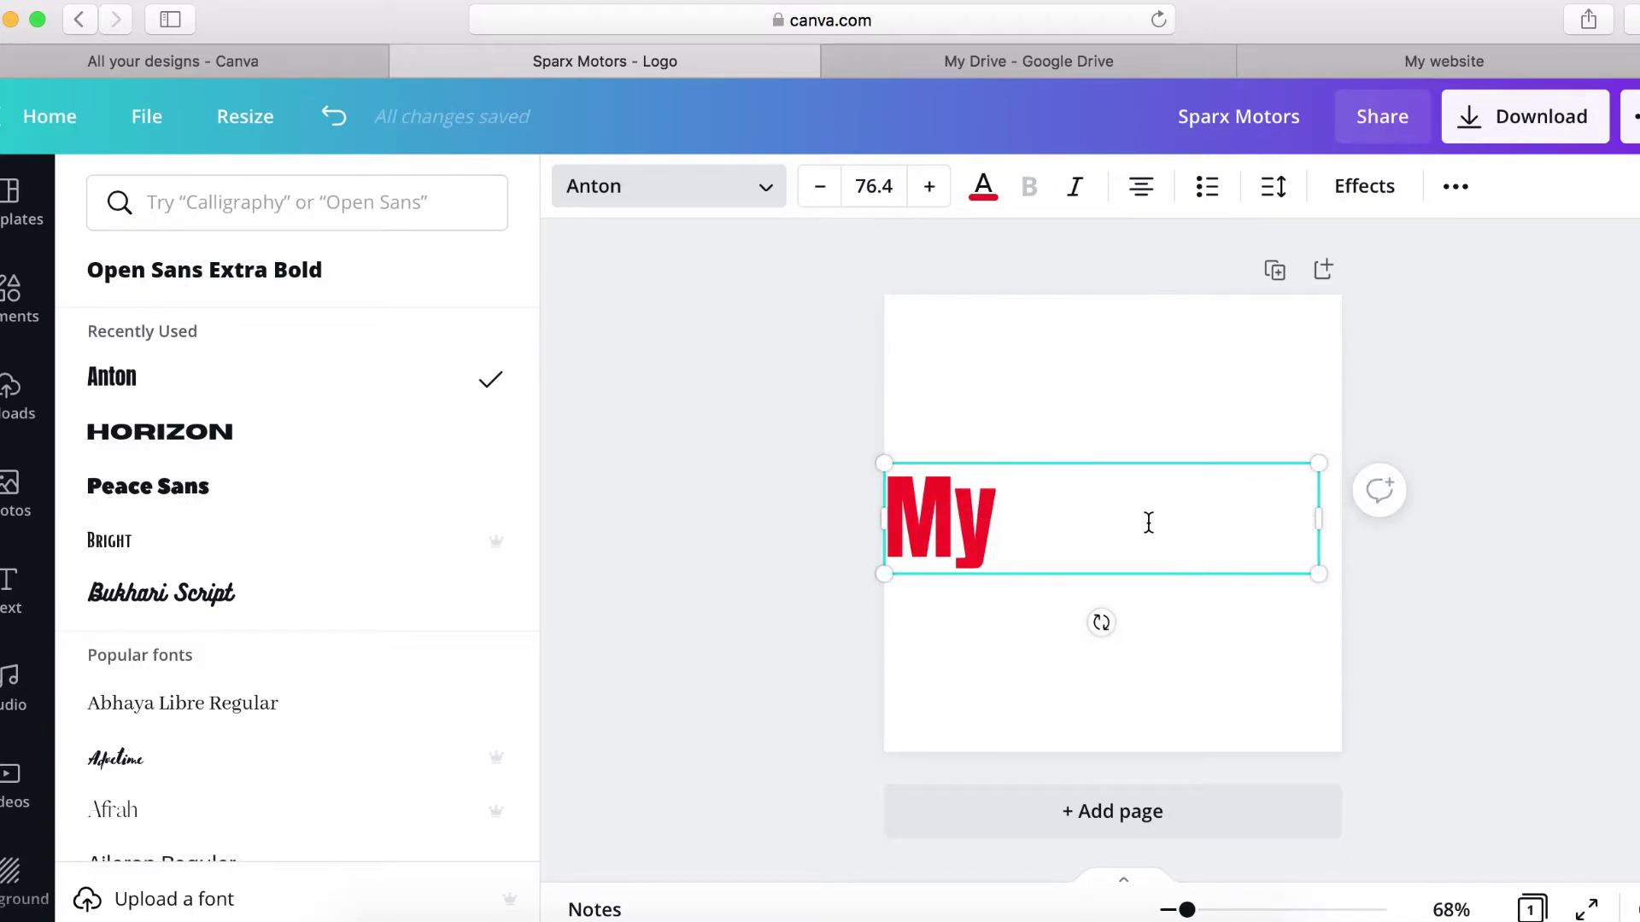
- Add a black Shadow effect with Transparency 100 and enlarge the text to size 80.3
{"action": "left_click", "coordinate": [1371, 191]}
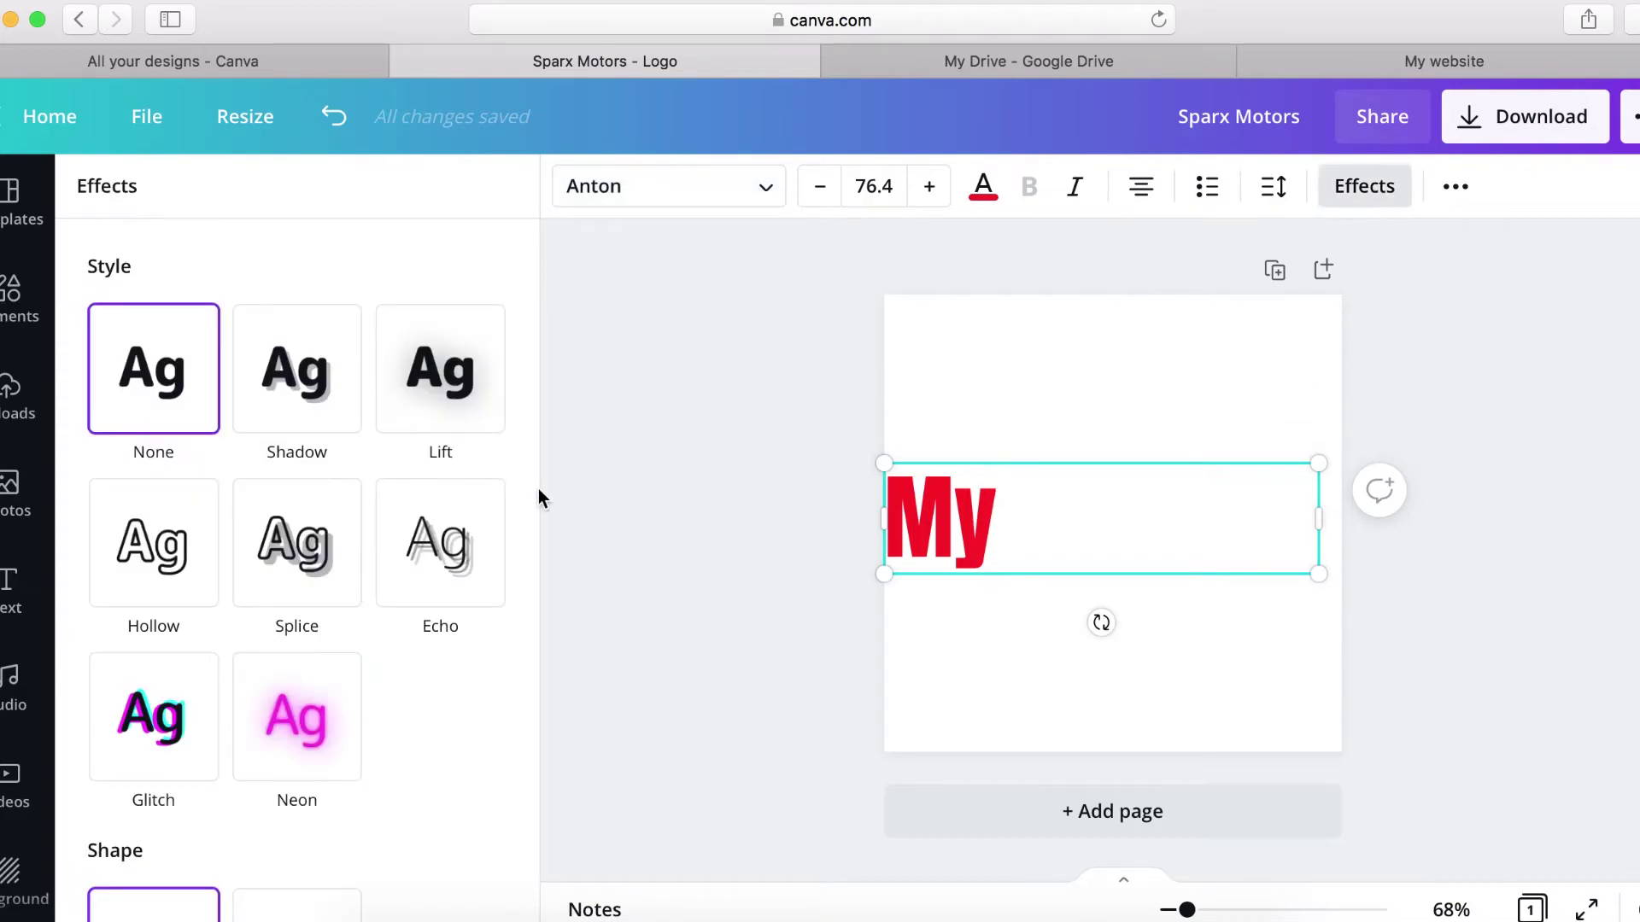
{"action": "left_click", "coordinate": [309, 399]}
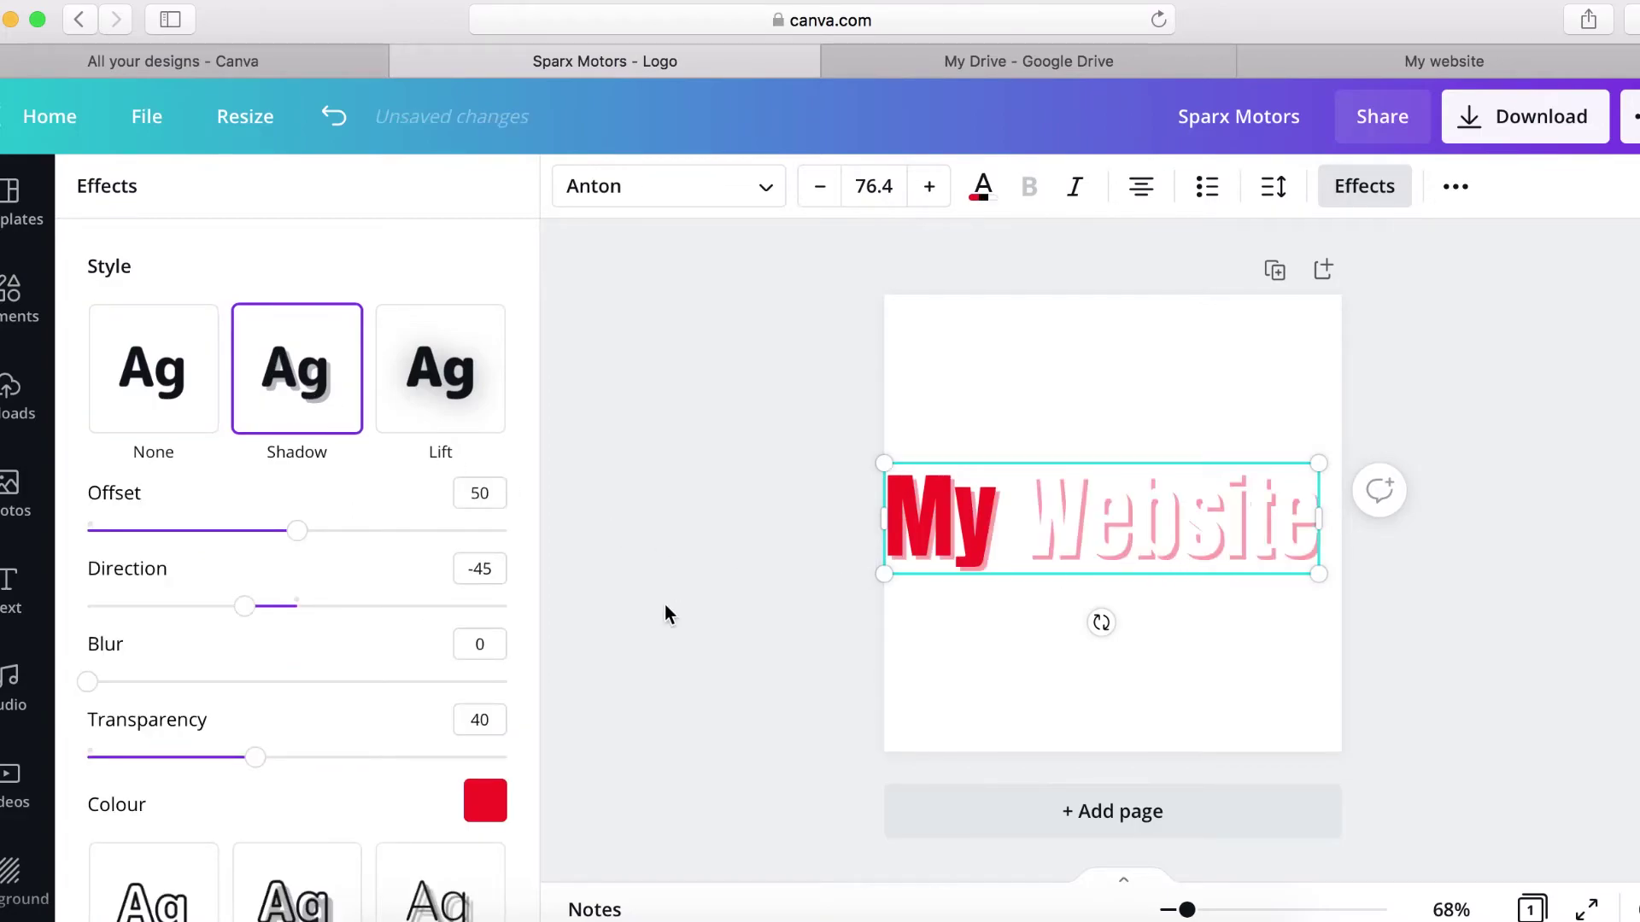
{"action": "scroll", "coordinate": [341, 769], "scroll_direction": "down", "scroll_amount": 6}
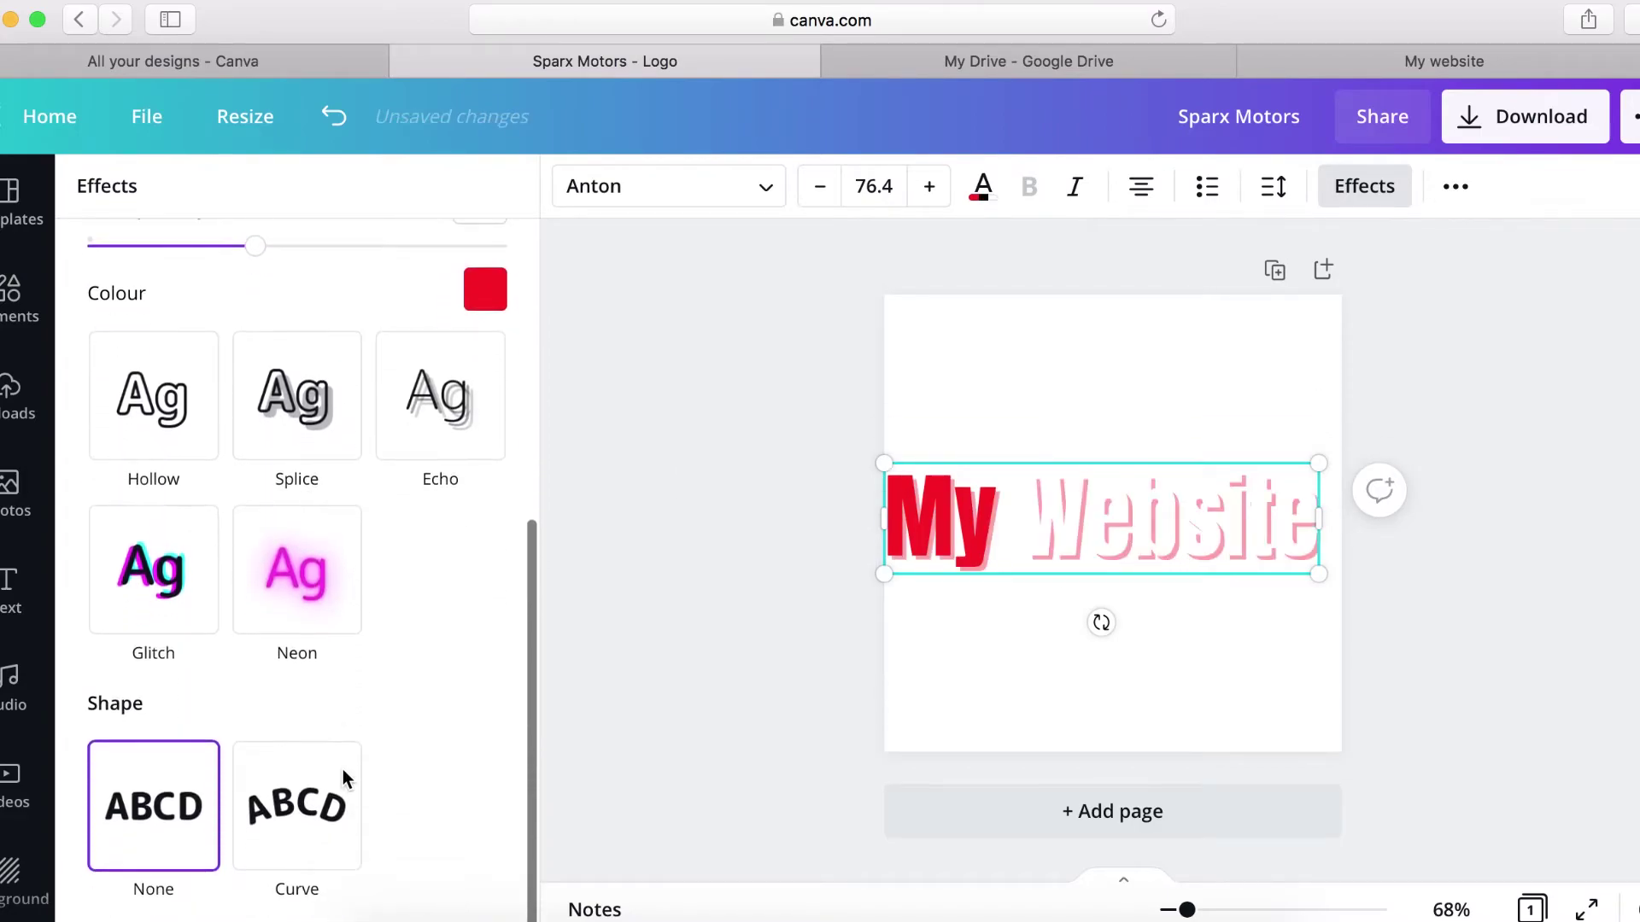
{"action": "scroll", "coordinate": [341, 769], "scroll_direction": "up", "scroll_amount": 3}
{"action": "scroll", "coordinate": [342, 769], "scroll_direction": "up", "scroll_amount": 1}
{"action": "left_click", "coordinate": [484, 547]}
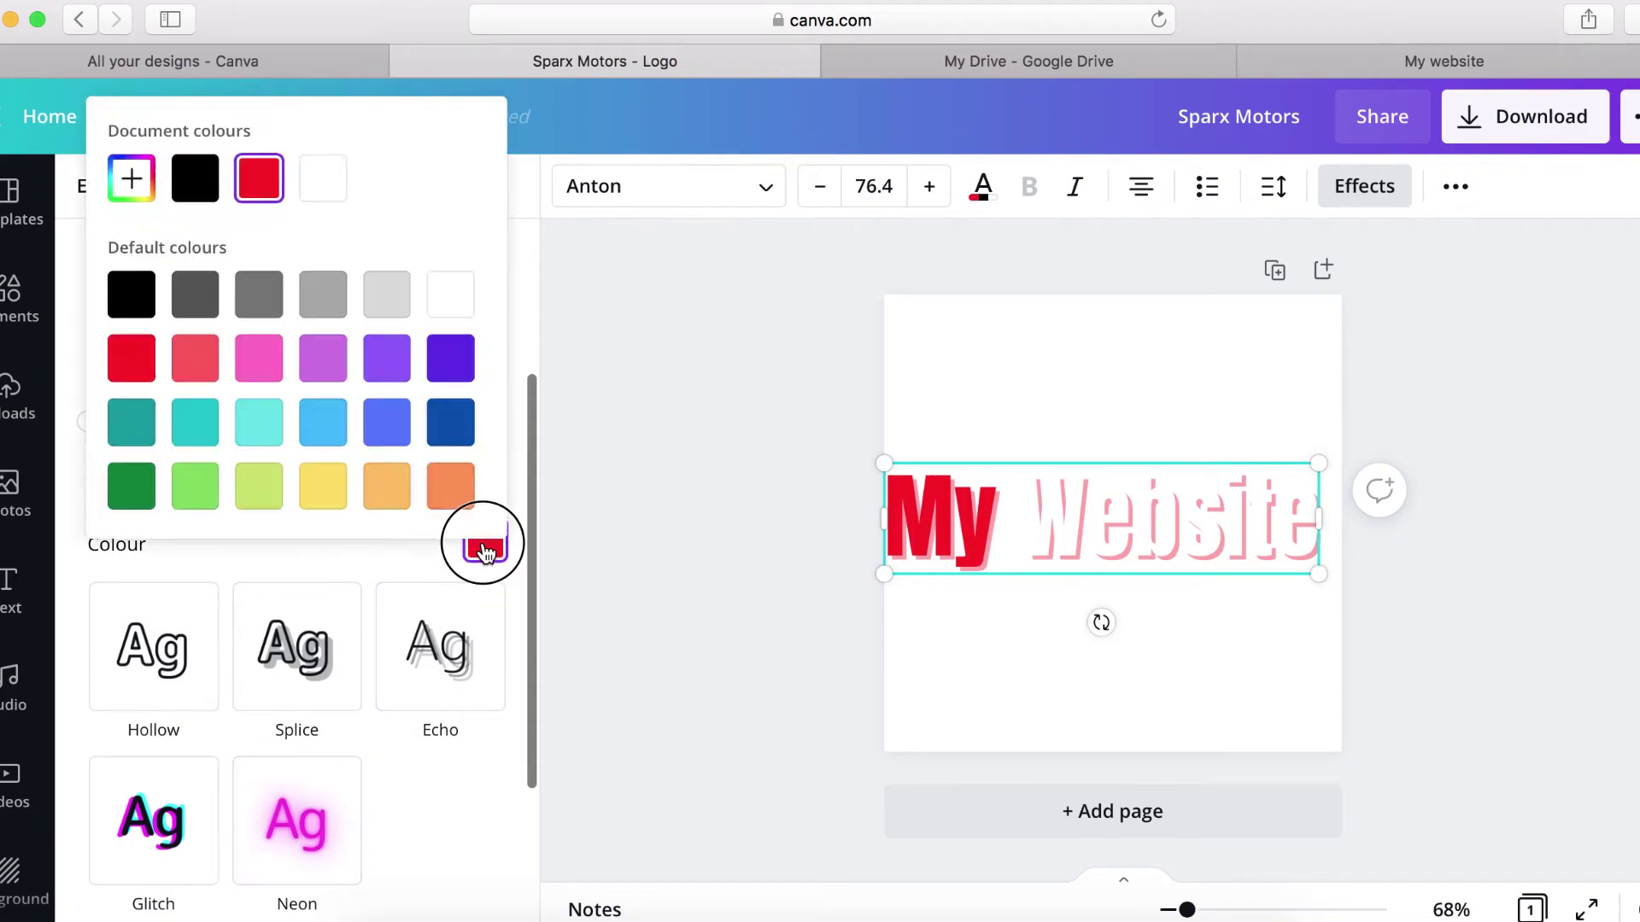
{"action": "left_click", "coordinate": [133, 299]}
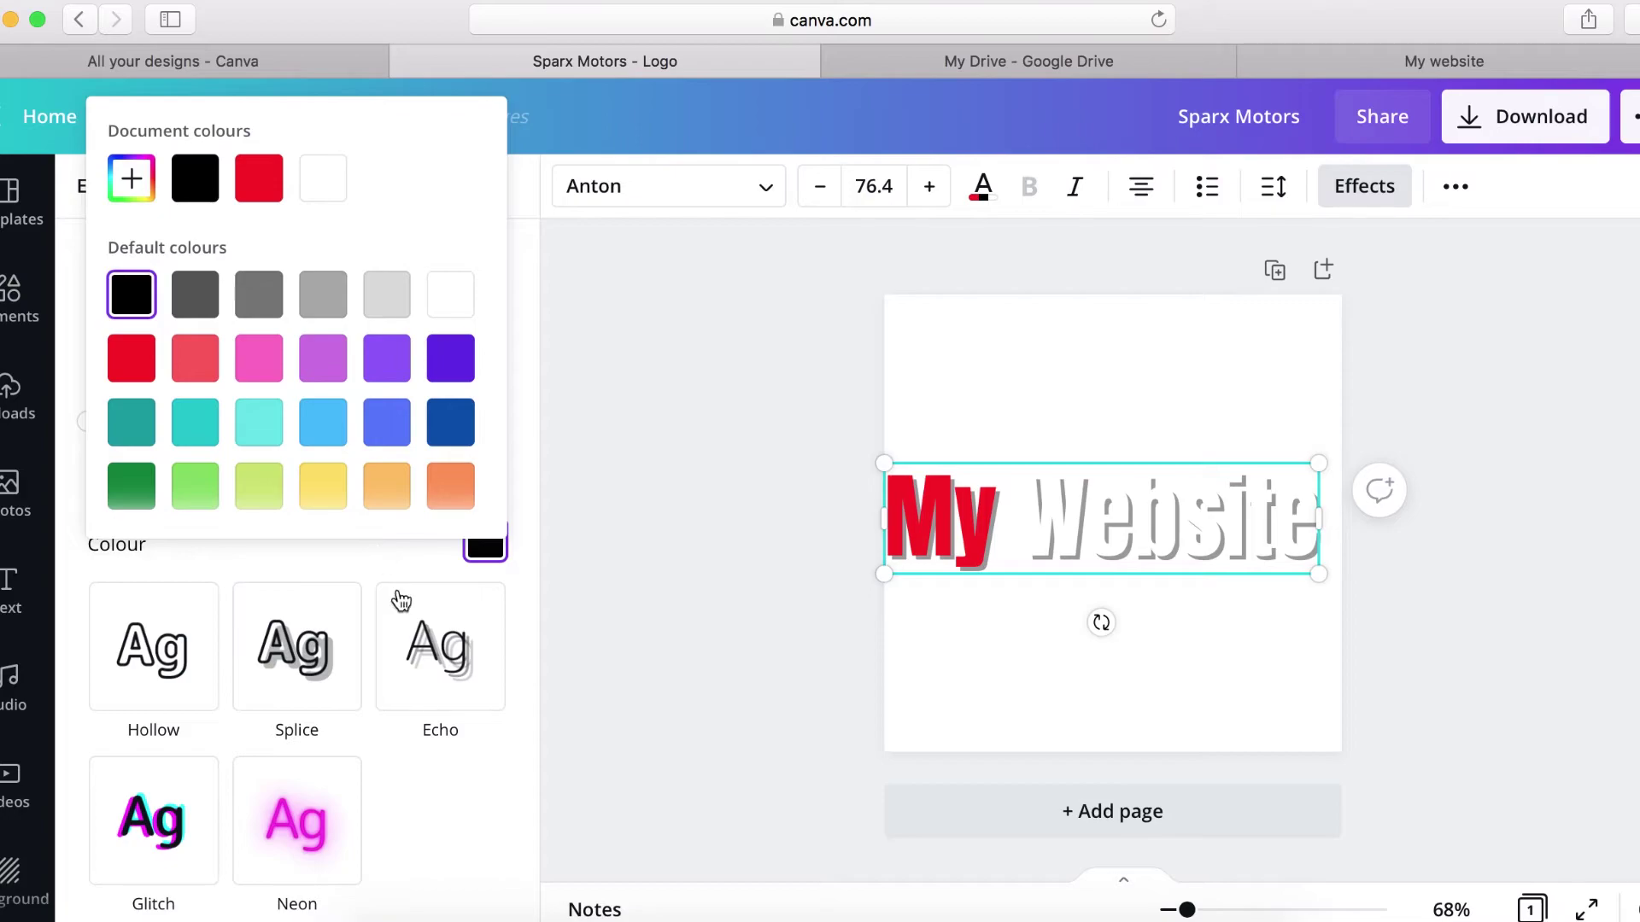
{"action": "left_click", "coordinate": [516, 709]}
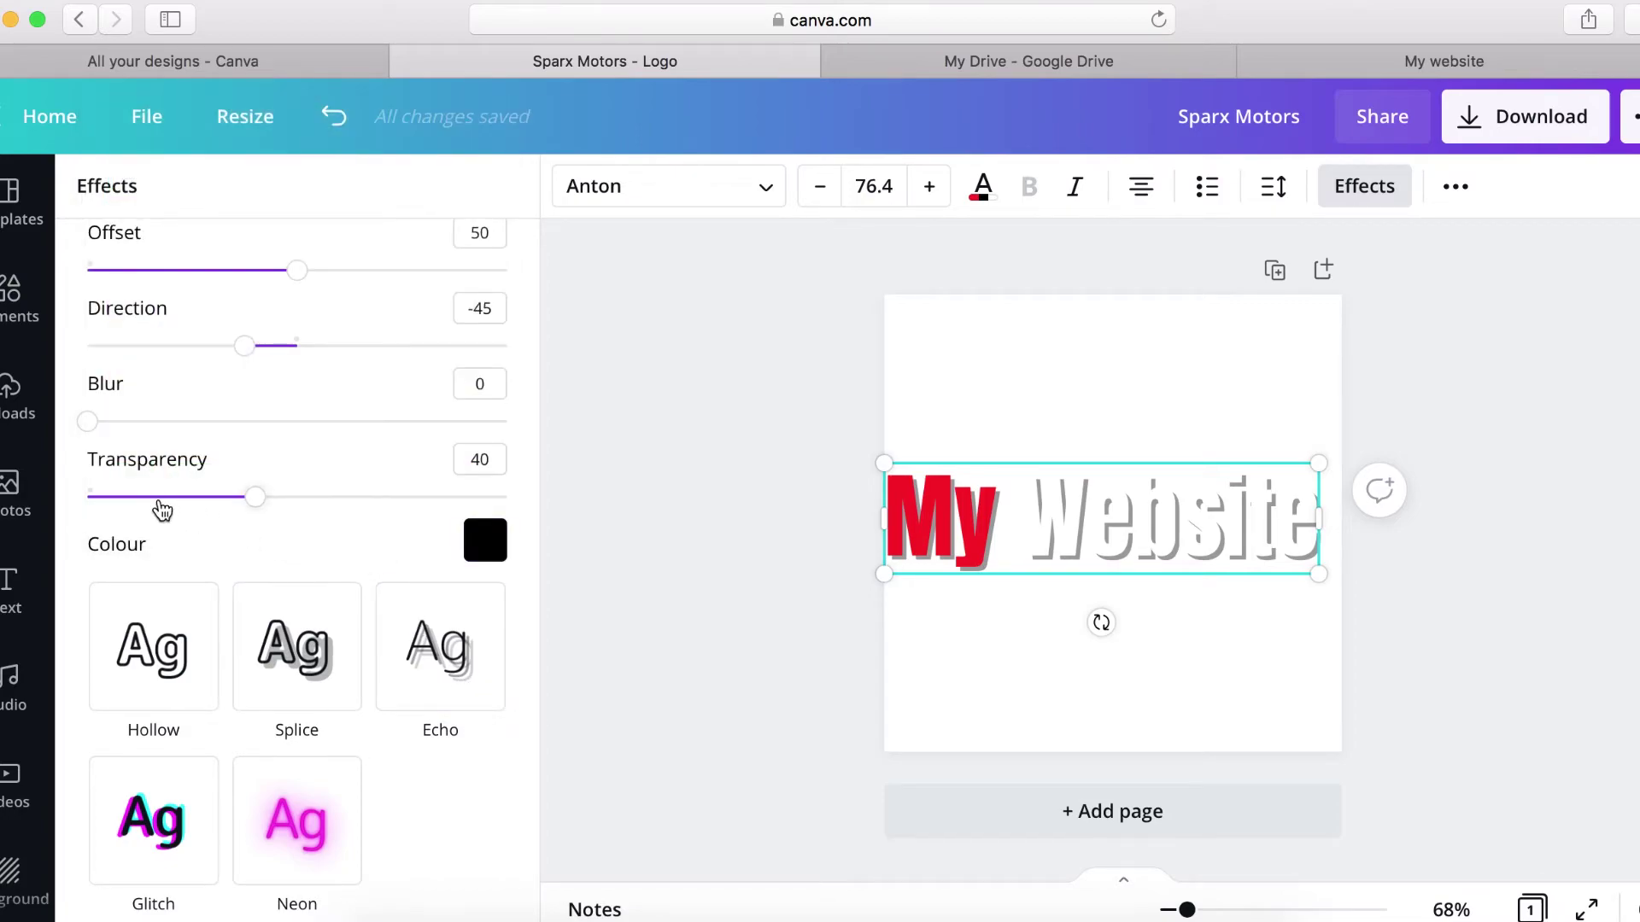
{"action": "left_click_drag", "start_coordinate": [255, 499], "coordinate": [536, 510]}
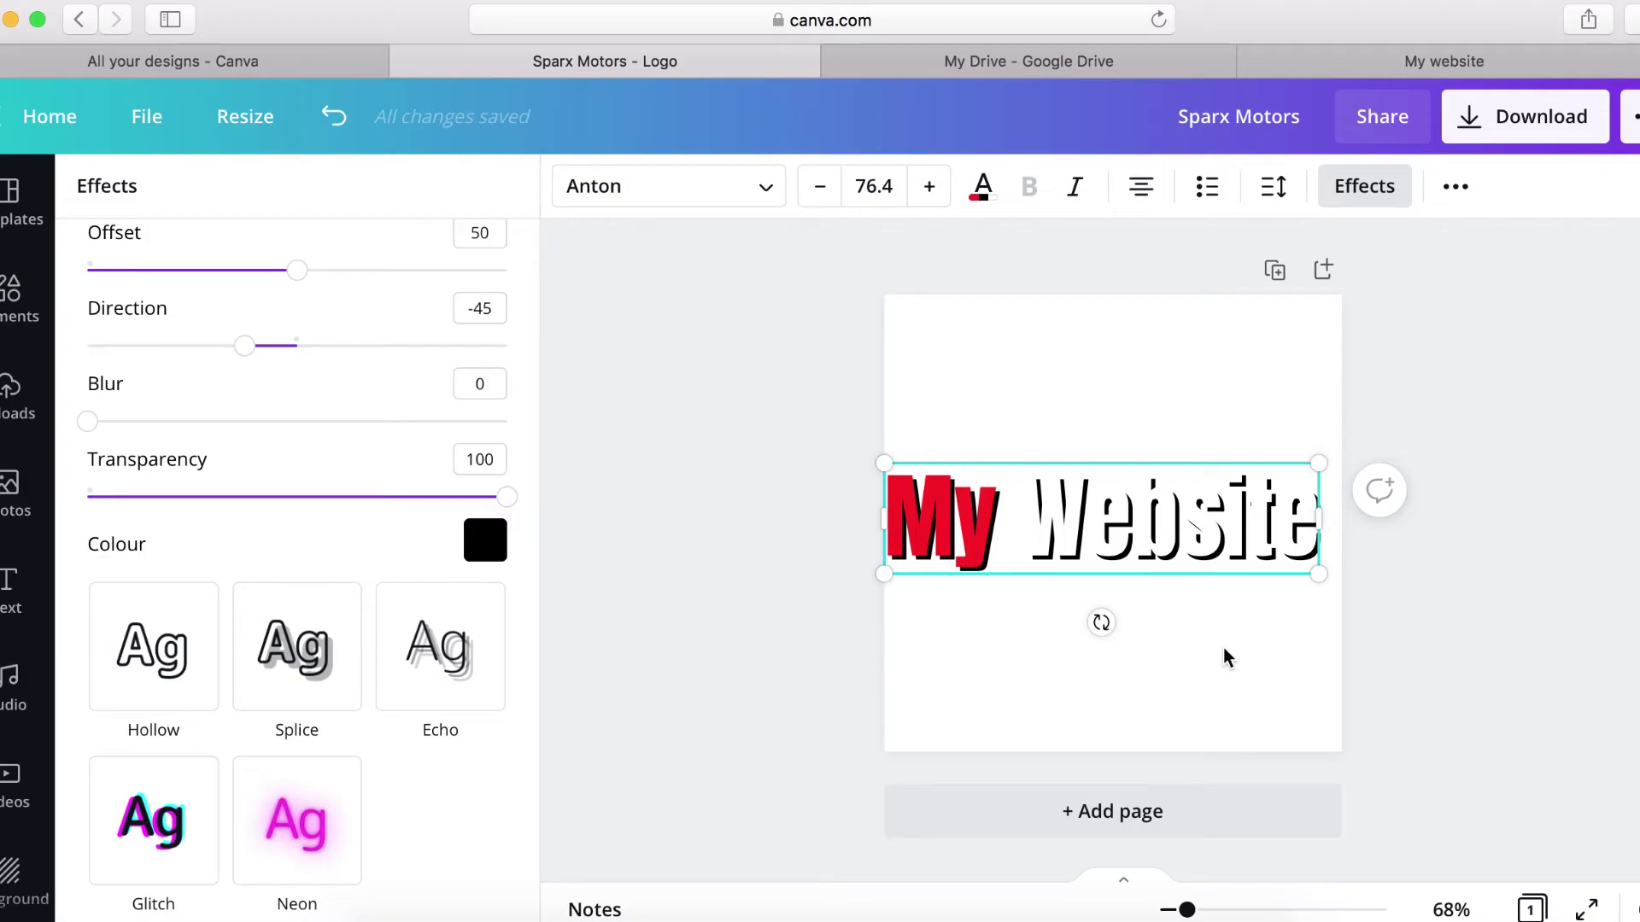
{"action": "left_click_drag", "start_coordinate": [1319, 466], "coordinate": [1340, 459]}
- Download the design as a PNG with Transparent background enabled
{"action": "left_click", "coordinate": [1528, 117]}
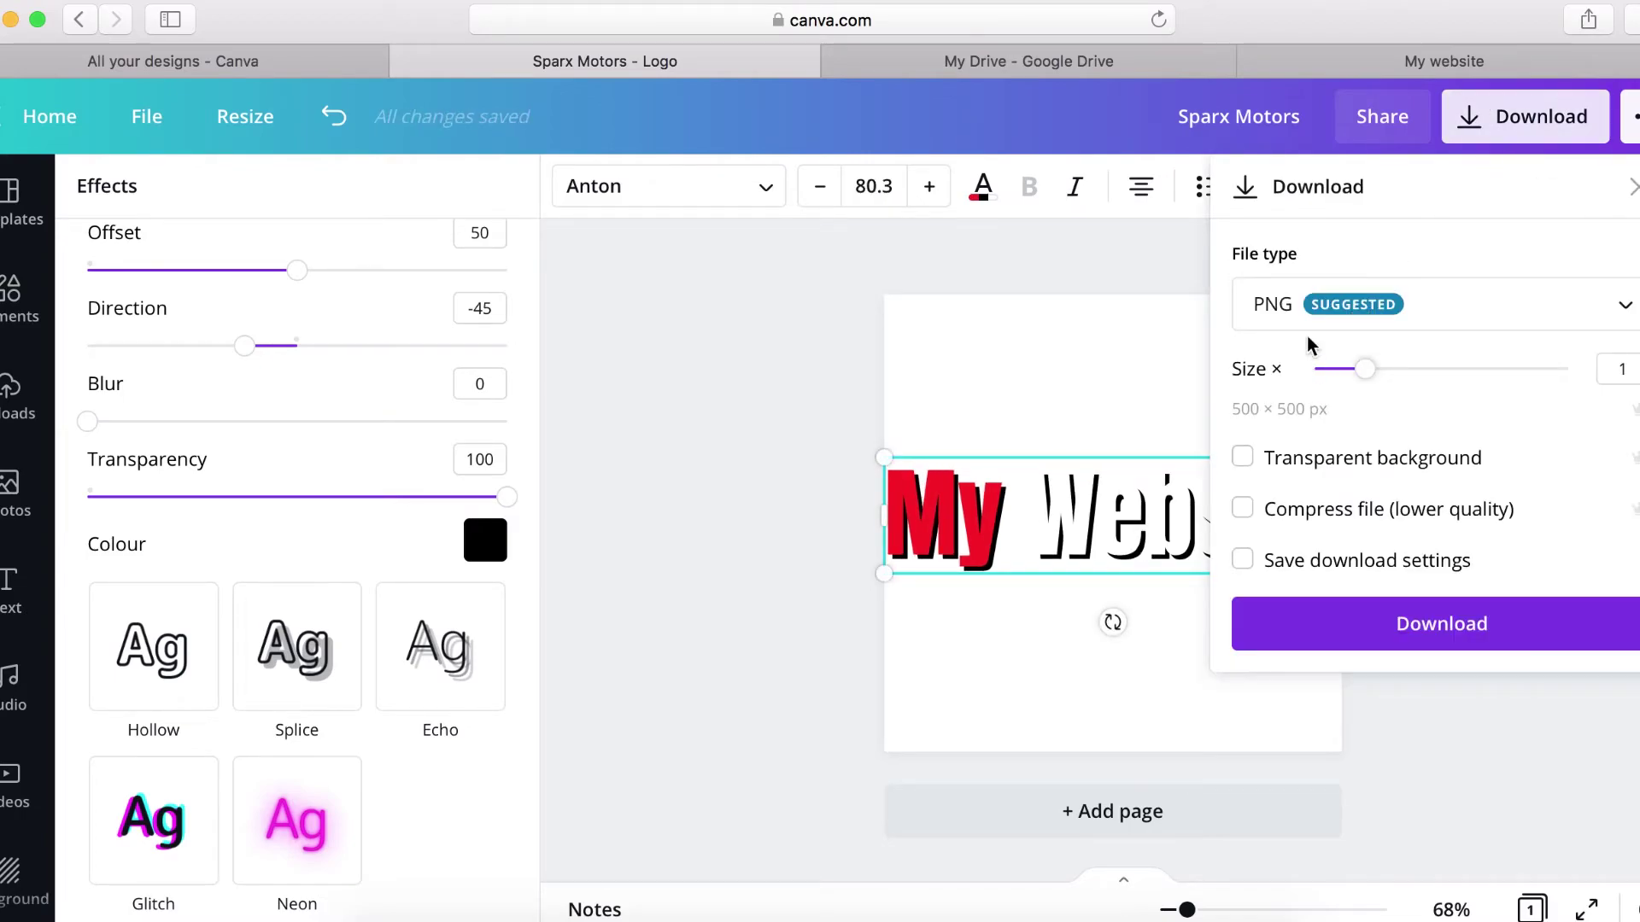
{"action": "left_click", "coordinate": [1243, 457]}
{"action": "left_click", "coordinate": [1413, 641]}
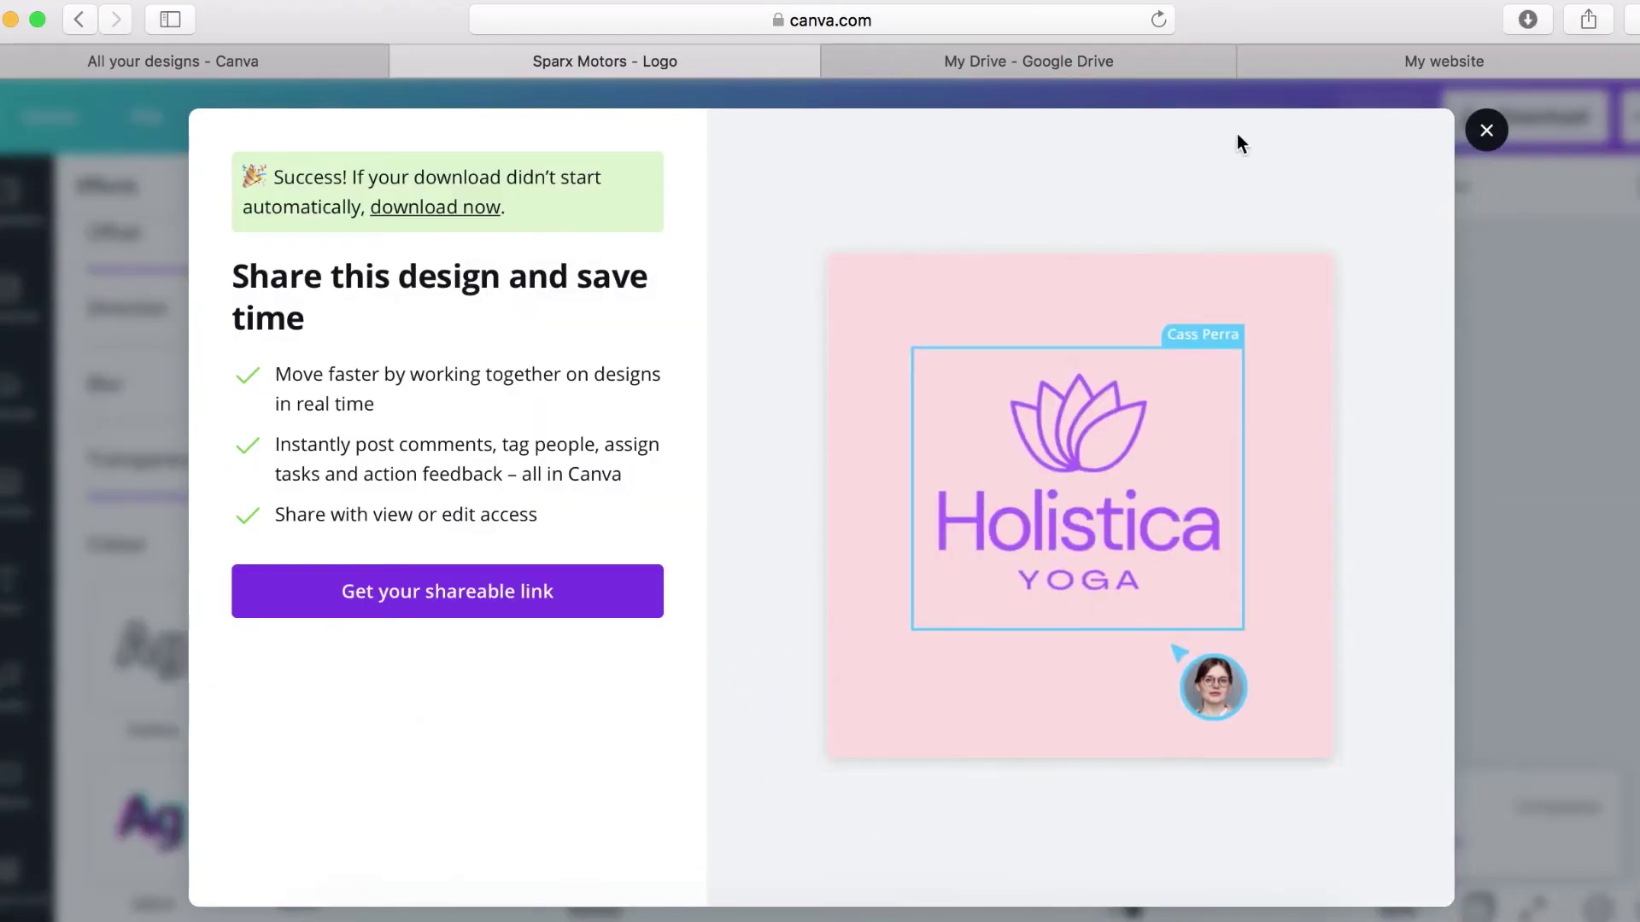
{"action": "left_click", "coordinate": [1486, 130]}
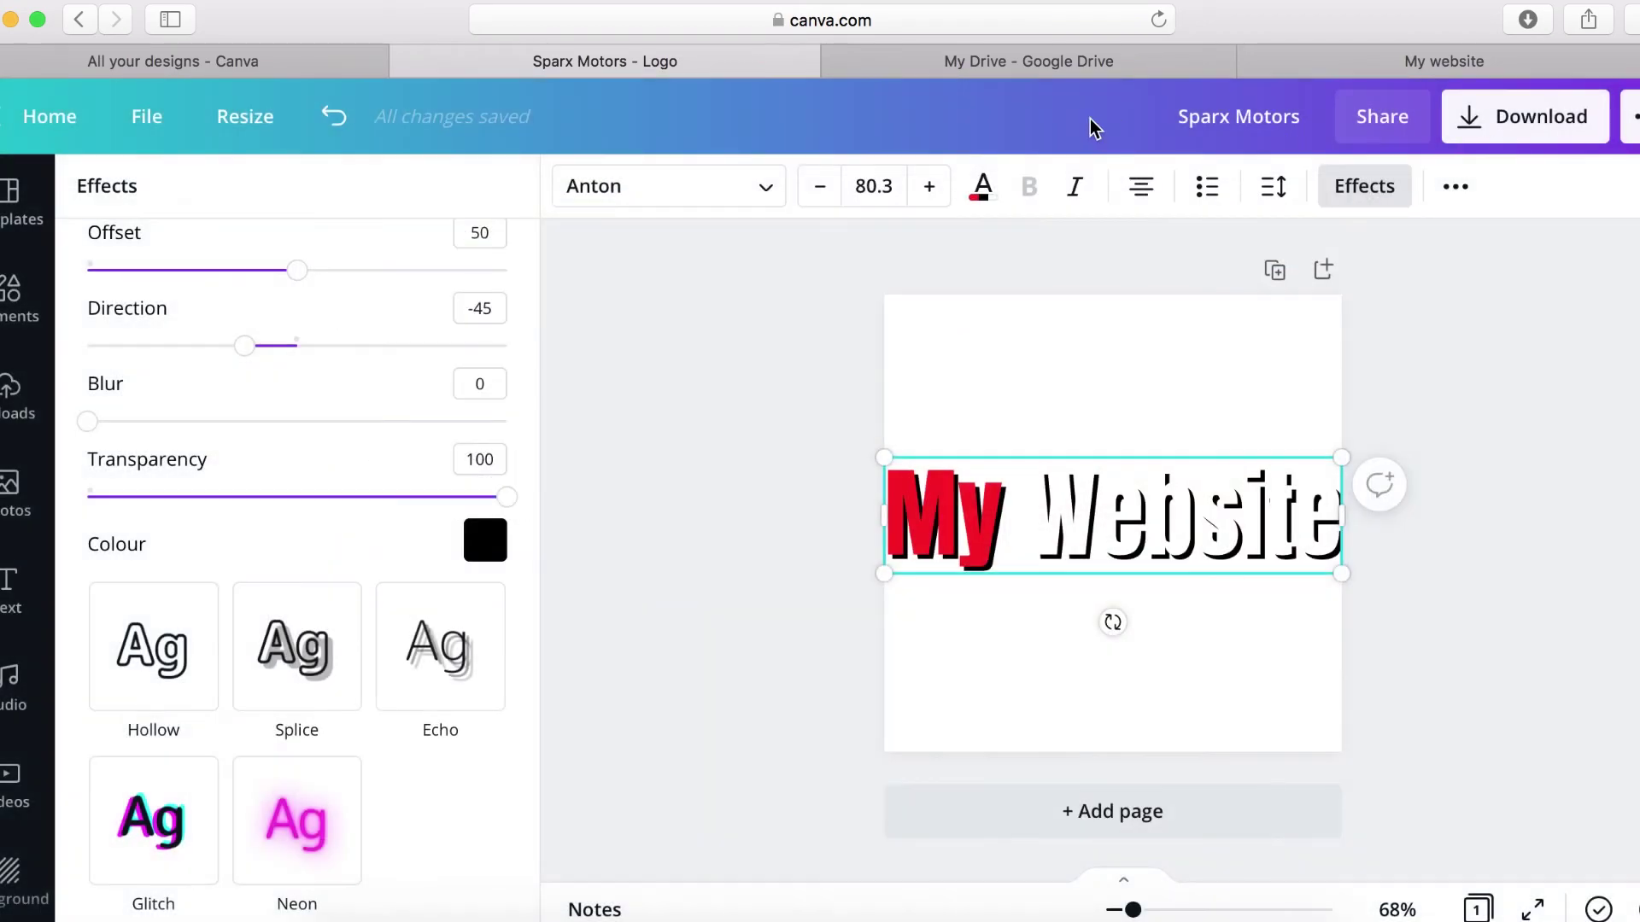
- In the My website editor, upload Sparx Motors.png as the site logo and close Settings
{"action": "left_click", "coordinate": [291, 68]}
{"action": "left_click", "coordinate": [1366, 56]}
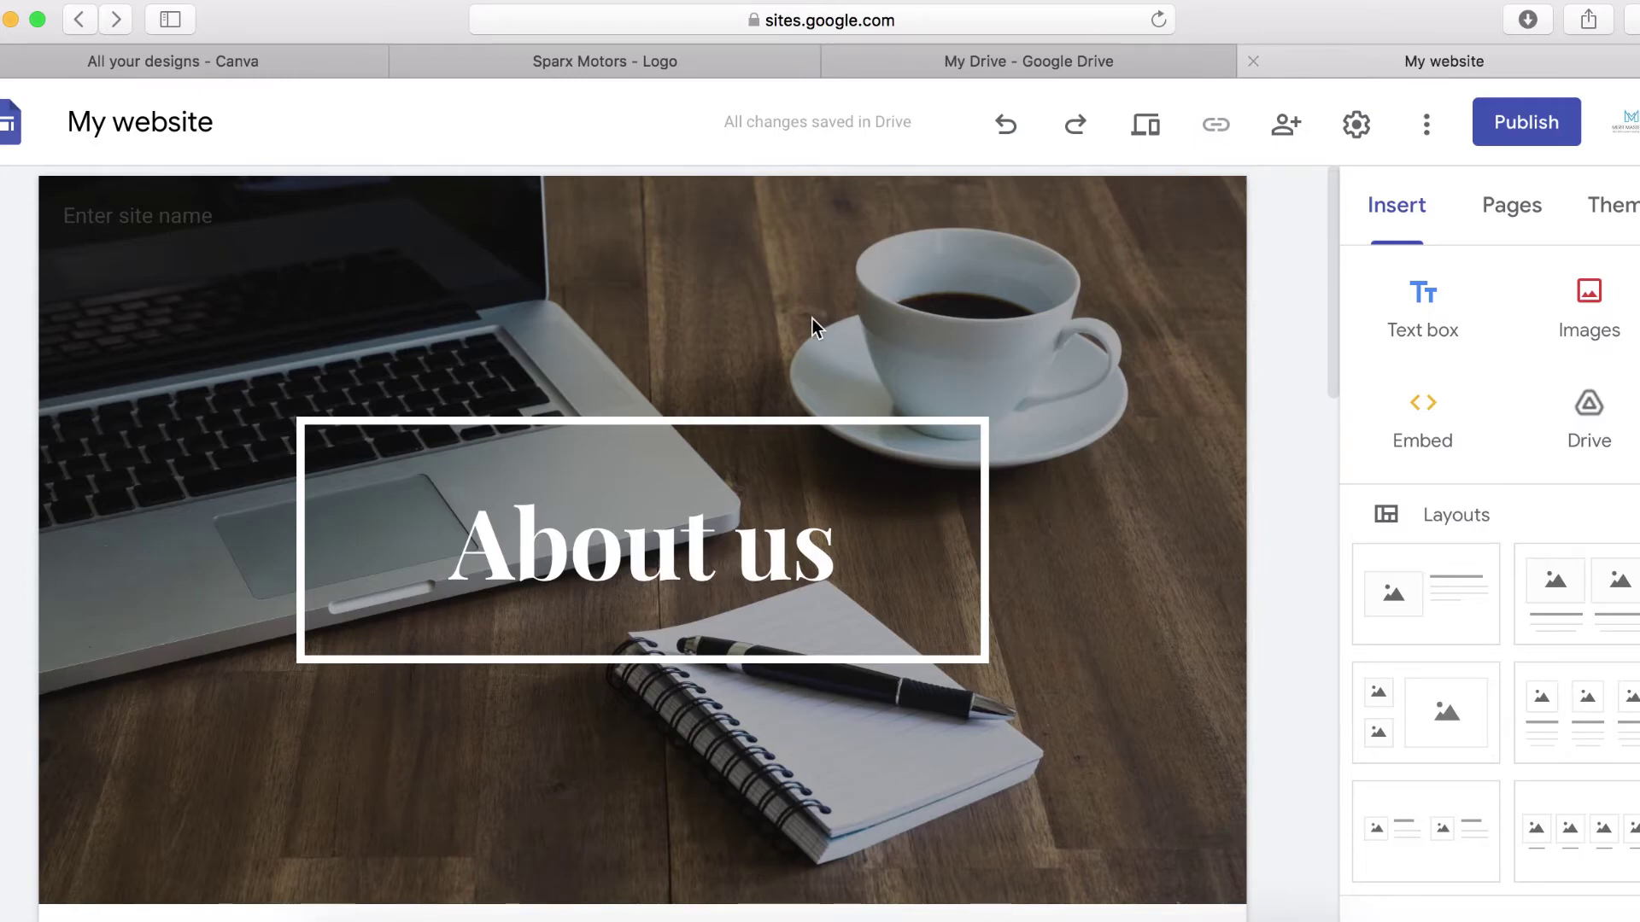
{"action": "mouse_move", "coordinate": [231, 316]}
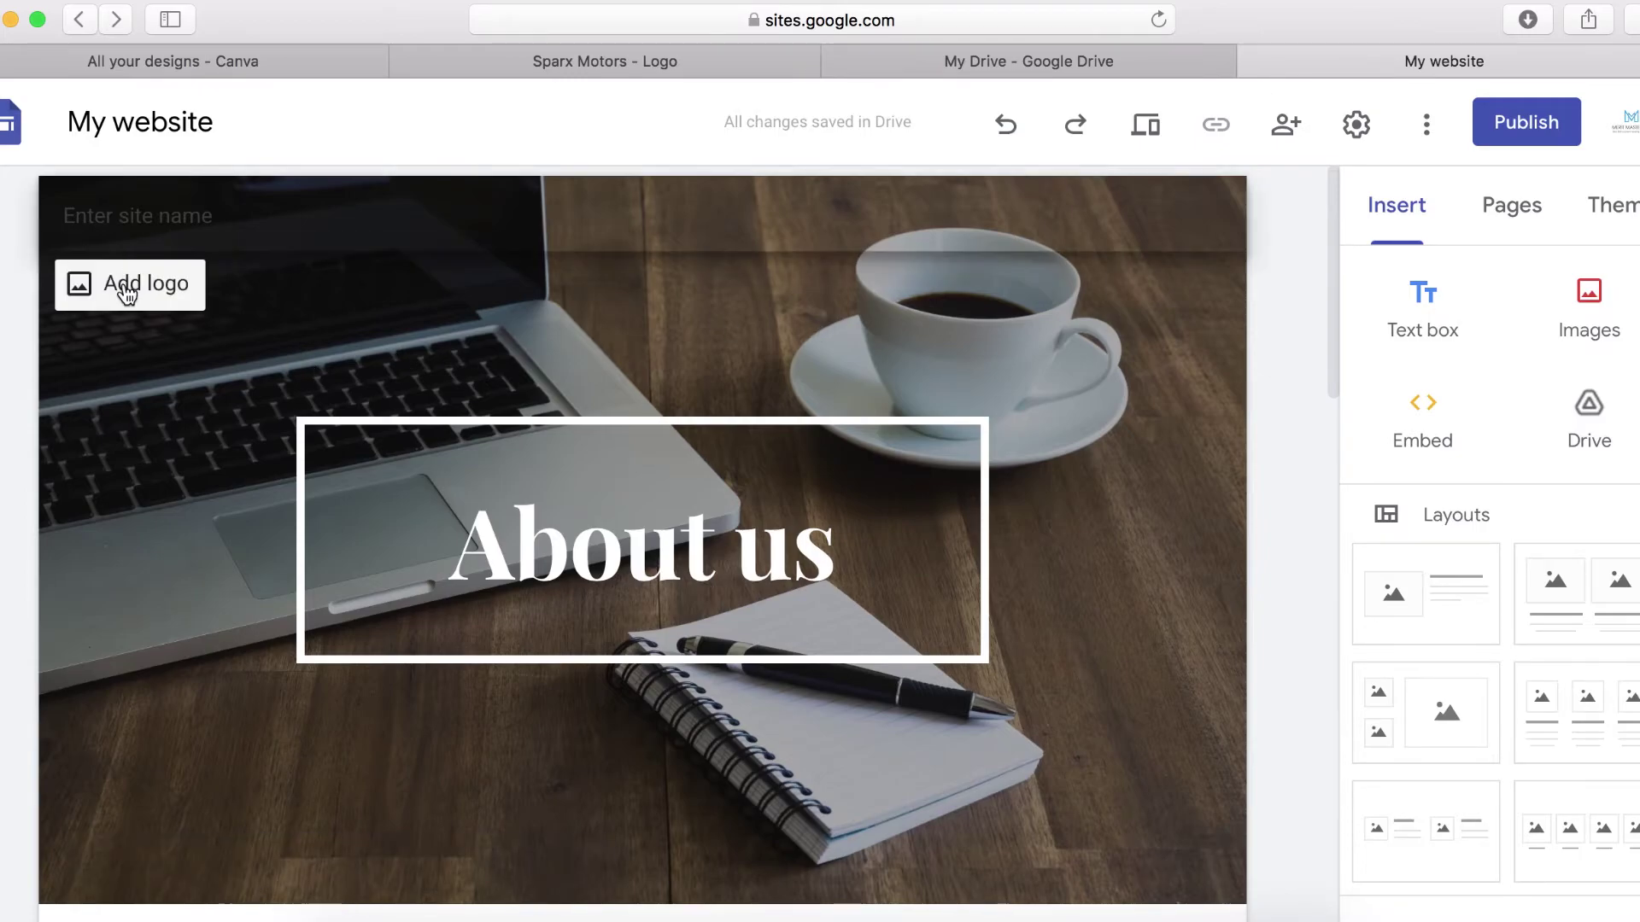
{"action": "left_click", "coordinate": [124, 290]}
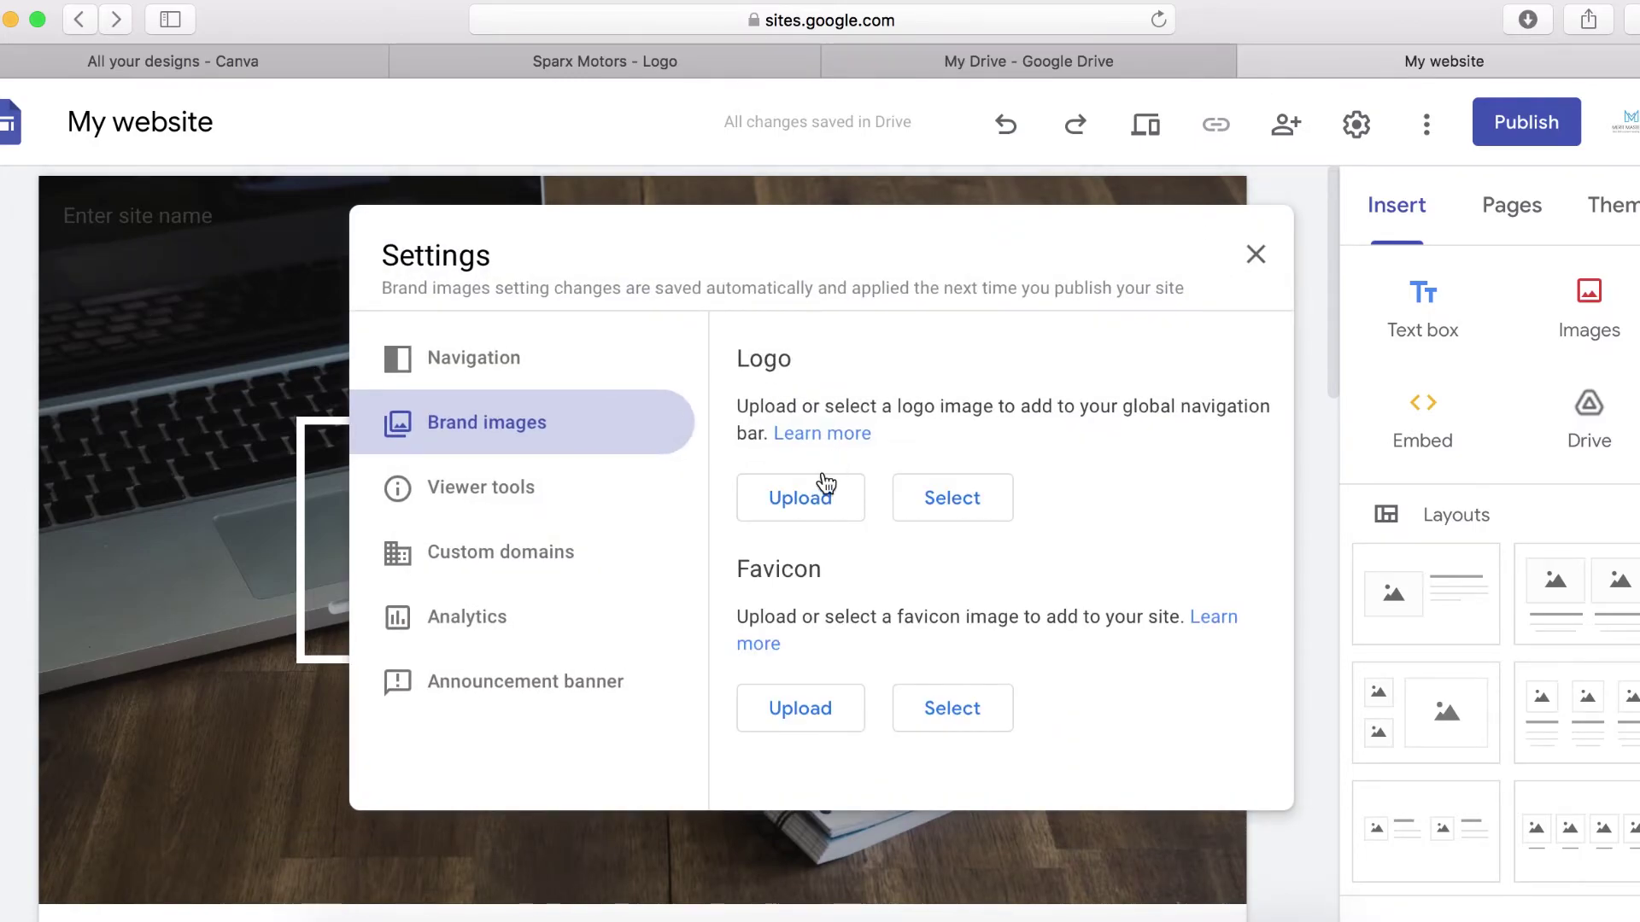
{"action": "left_click", "coordinate": [812, 512]}
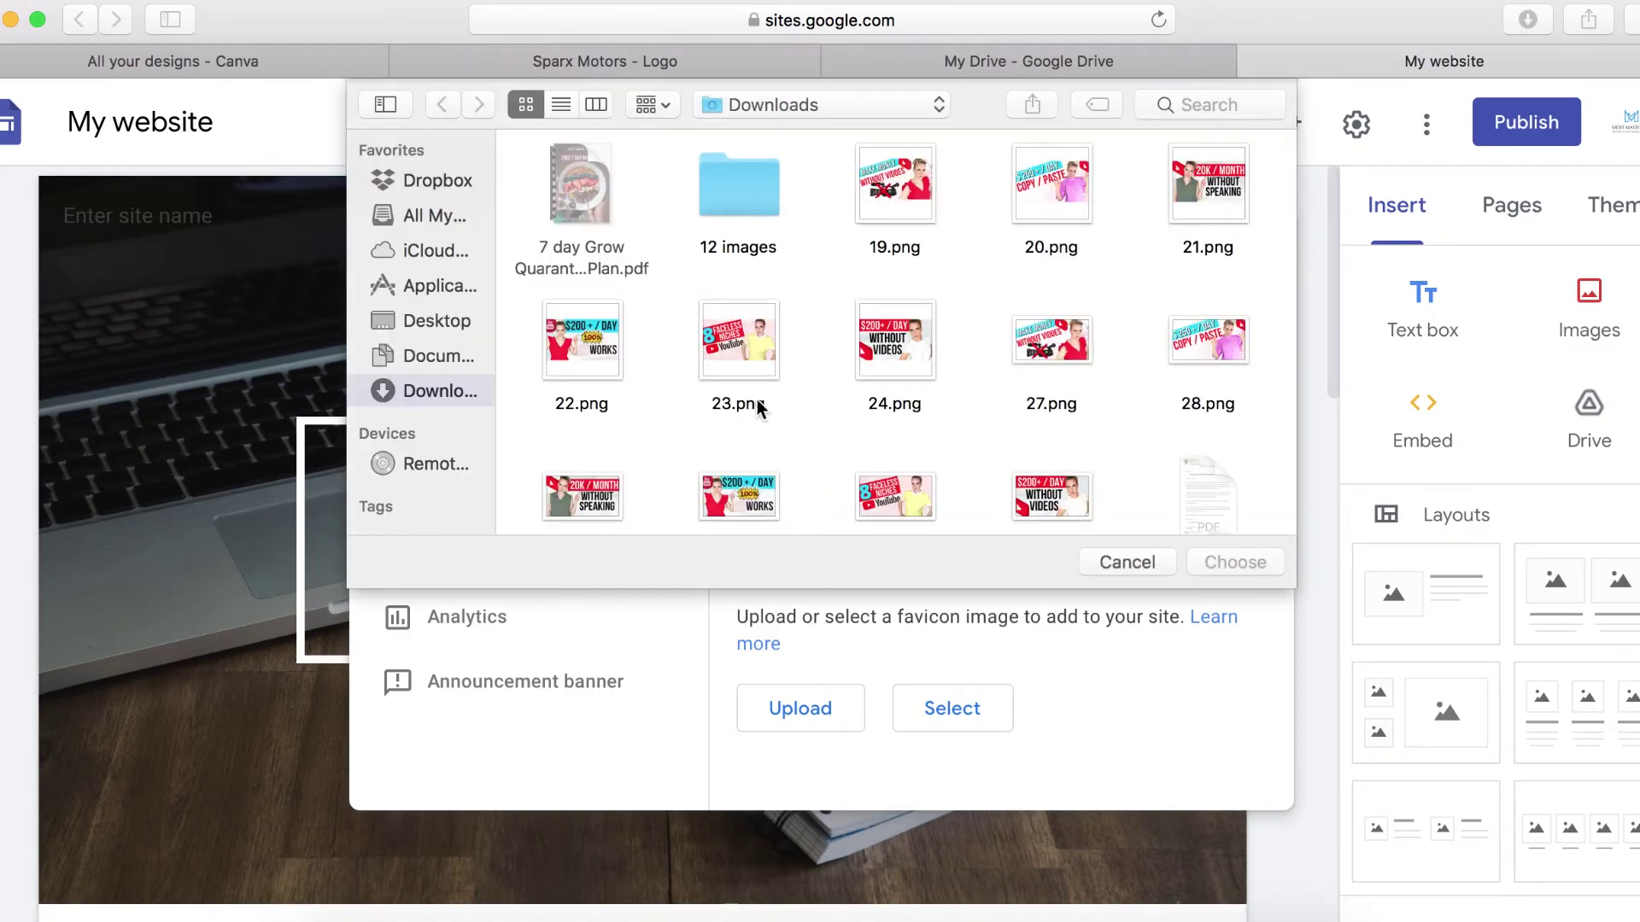
{"action": "scroll", "coordinate": [1037, 295], "scroll_direction": "down", "scroll_amount": 10}
{"action": "left_click", "coordinate": [1042, 276]}
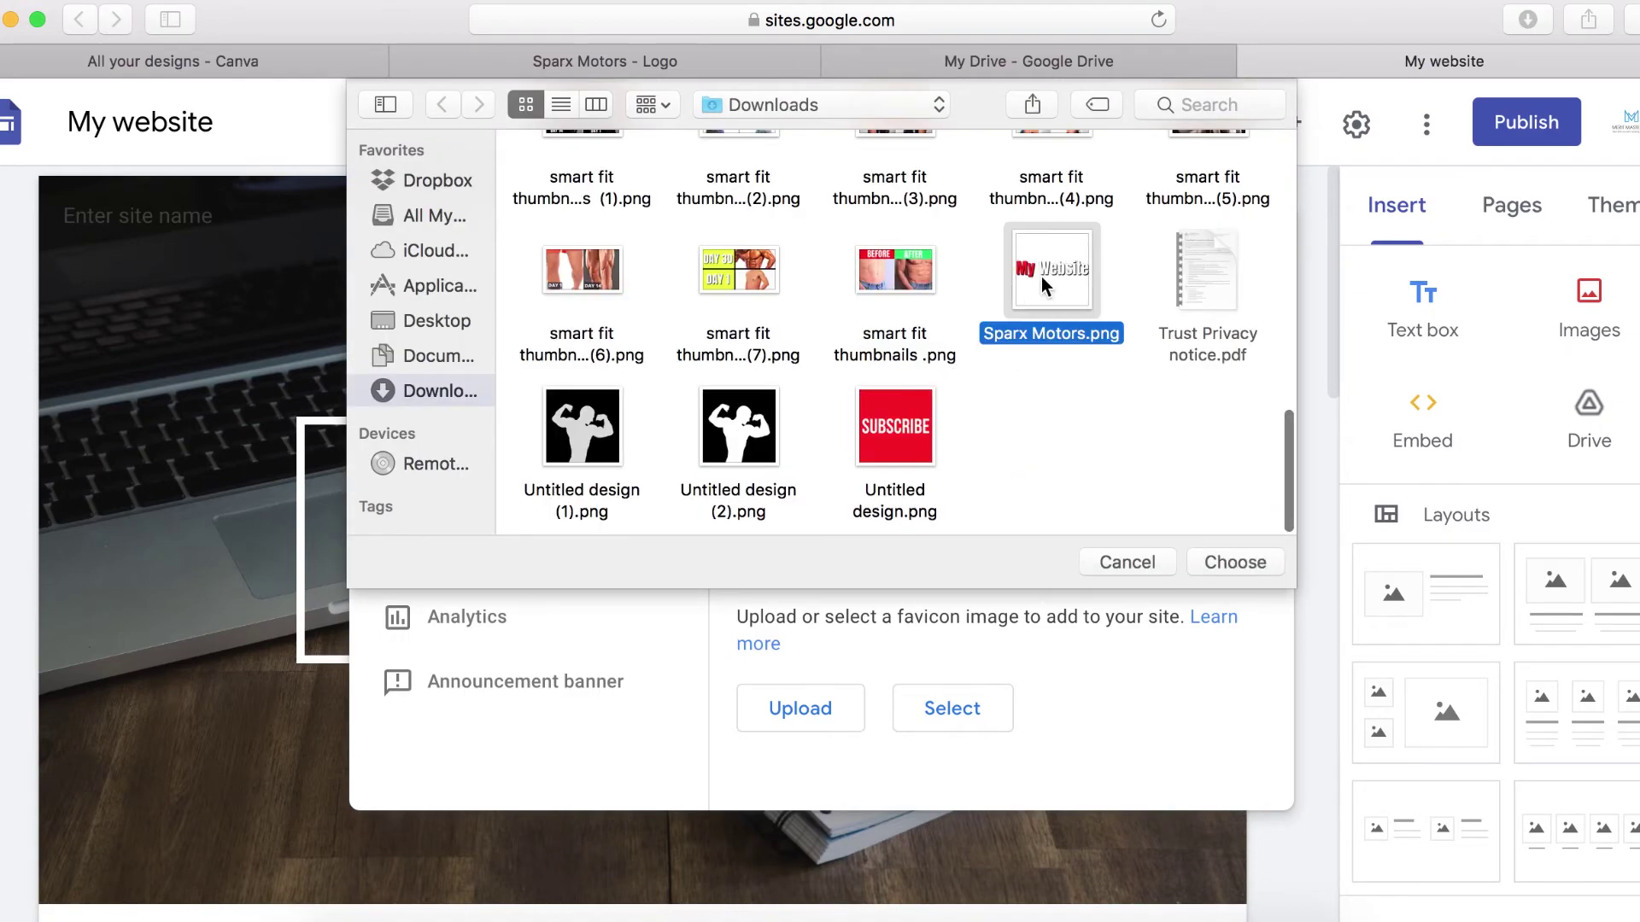
{"action": "left_click", "coordinate": [1227, 566]}
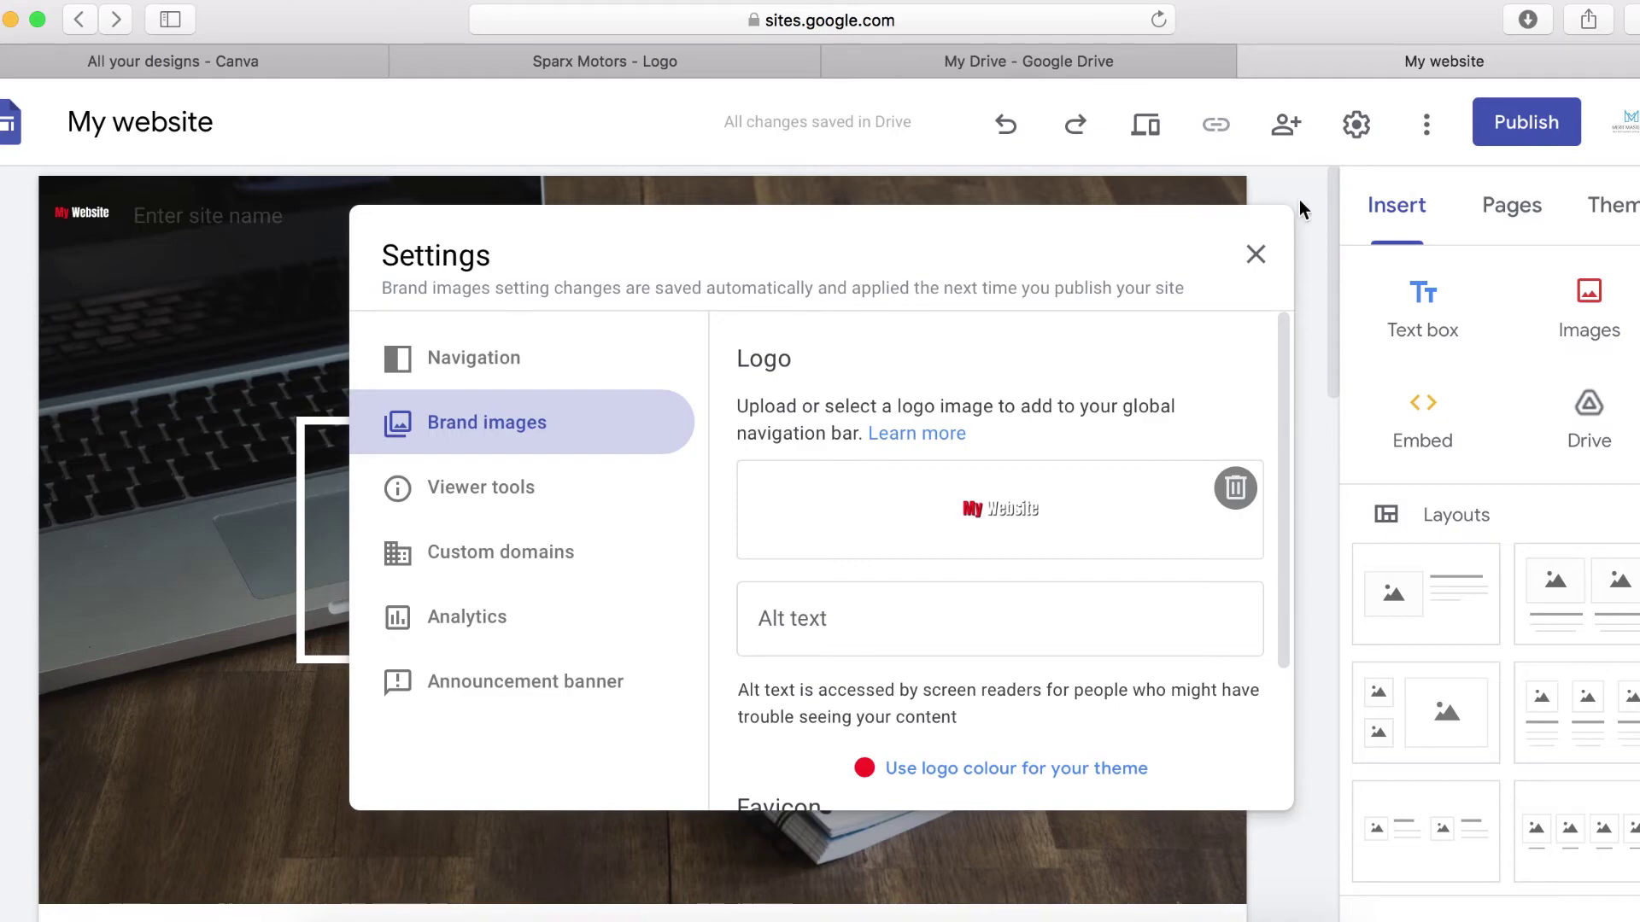
{"action": "left_click", "coordinate": [1255, 255]}
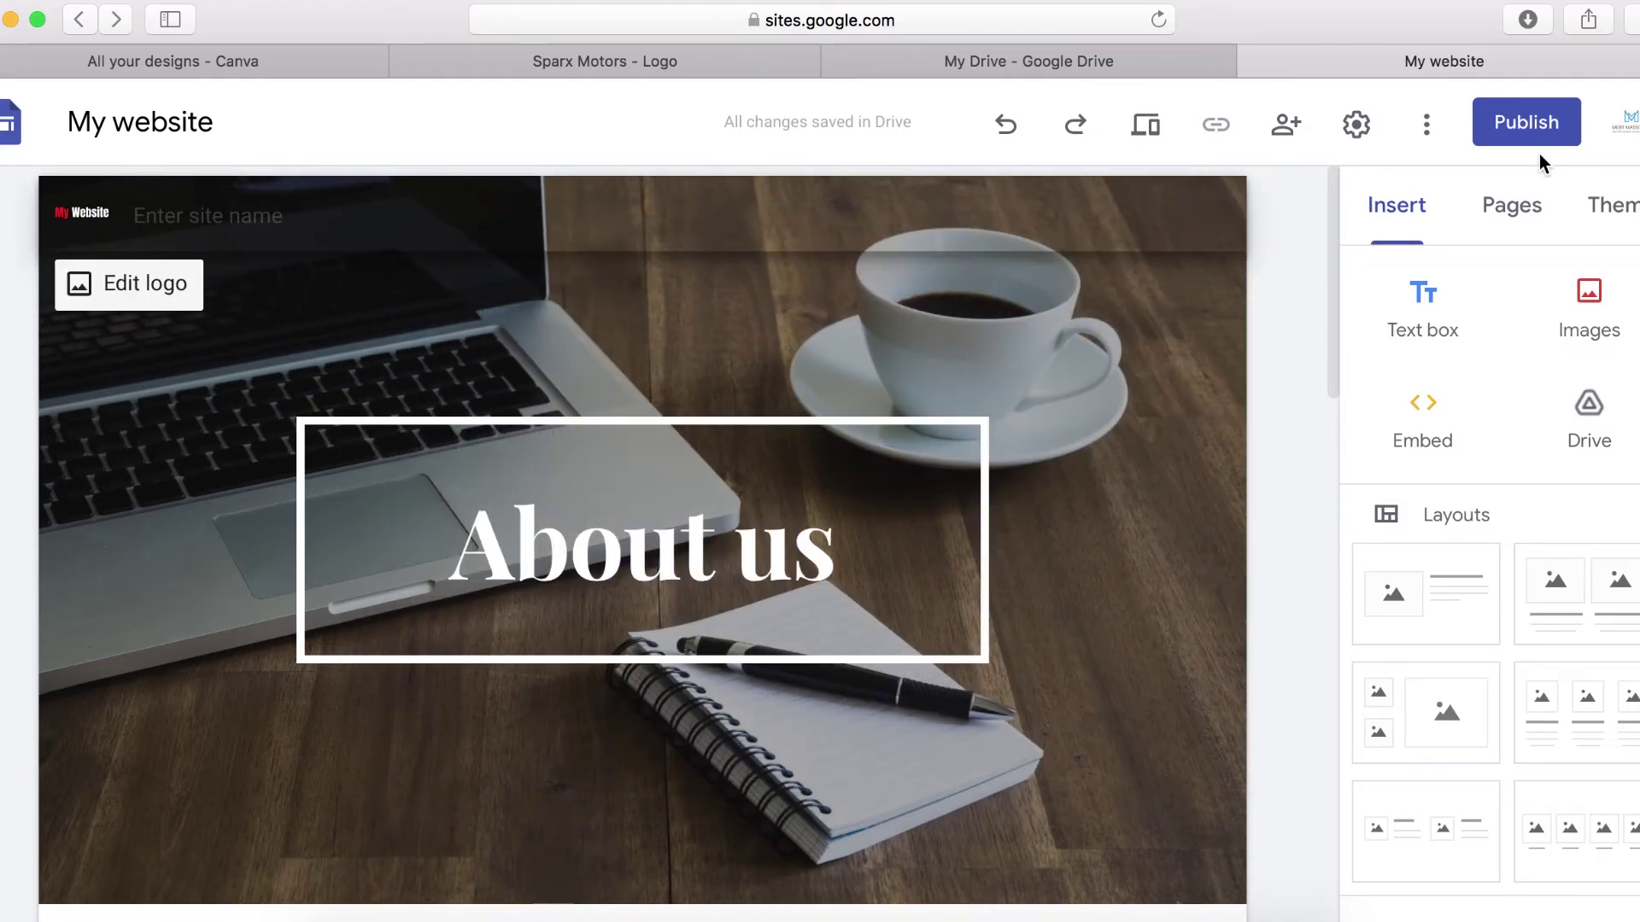
- Publish the site with the web address 'my-new-websiye-'
{"action": "left_click", "coordinate": [1525, 128]}
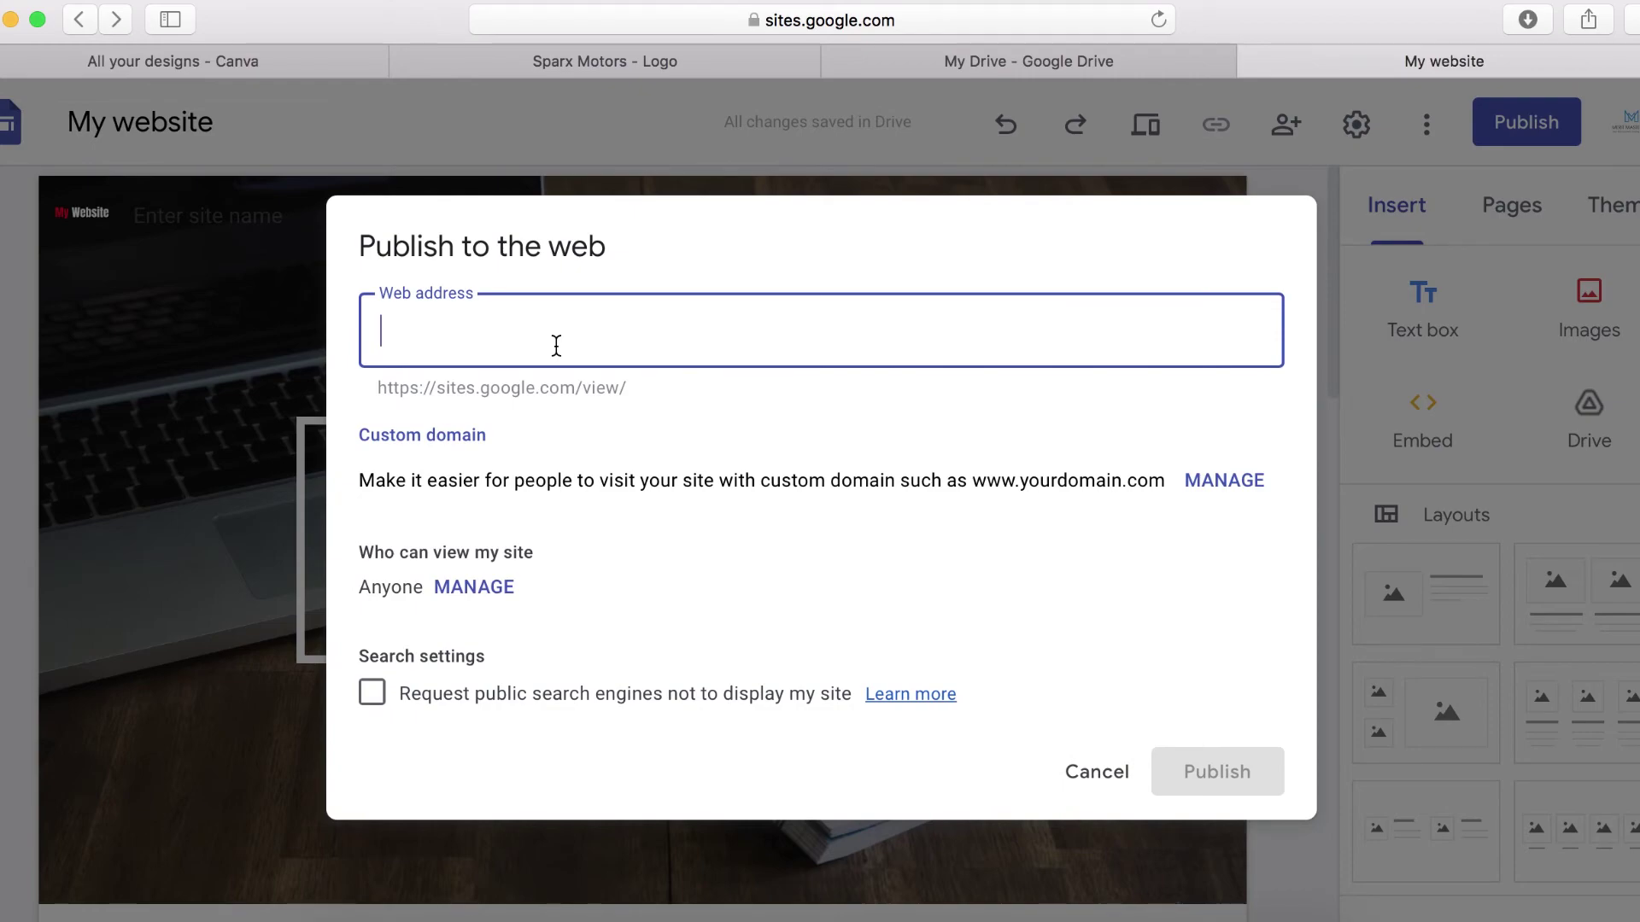
{"action": "type", "text": "my-new"}
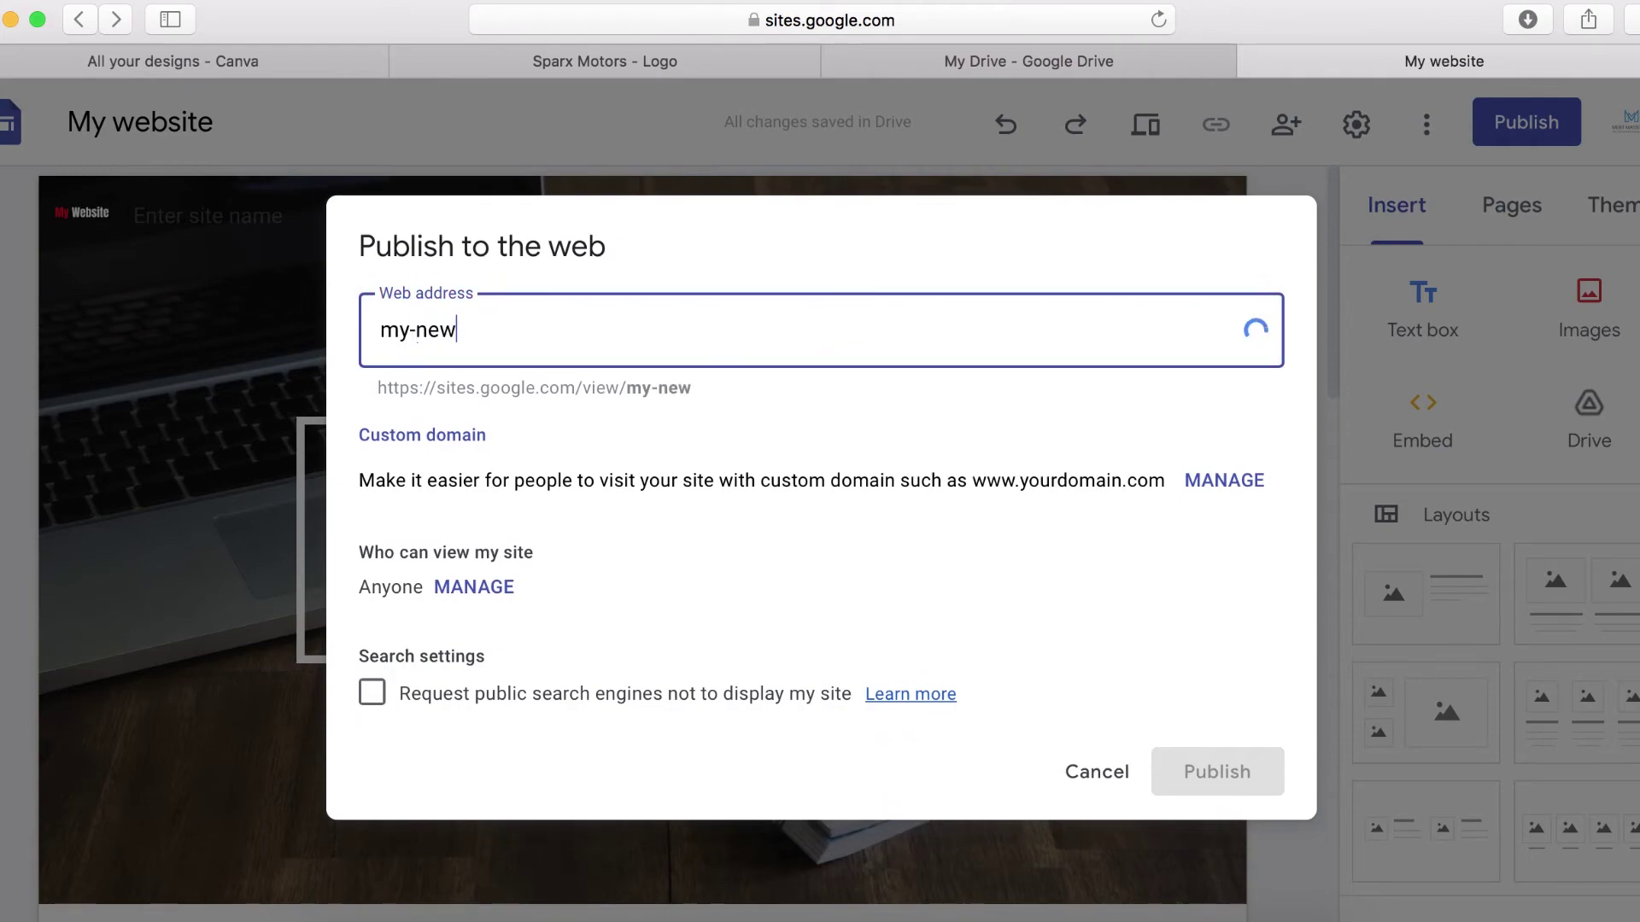
{"action": "type", "text": "-websiye-"}
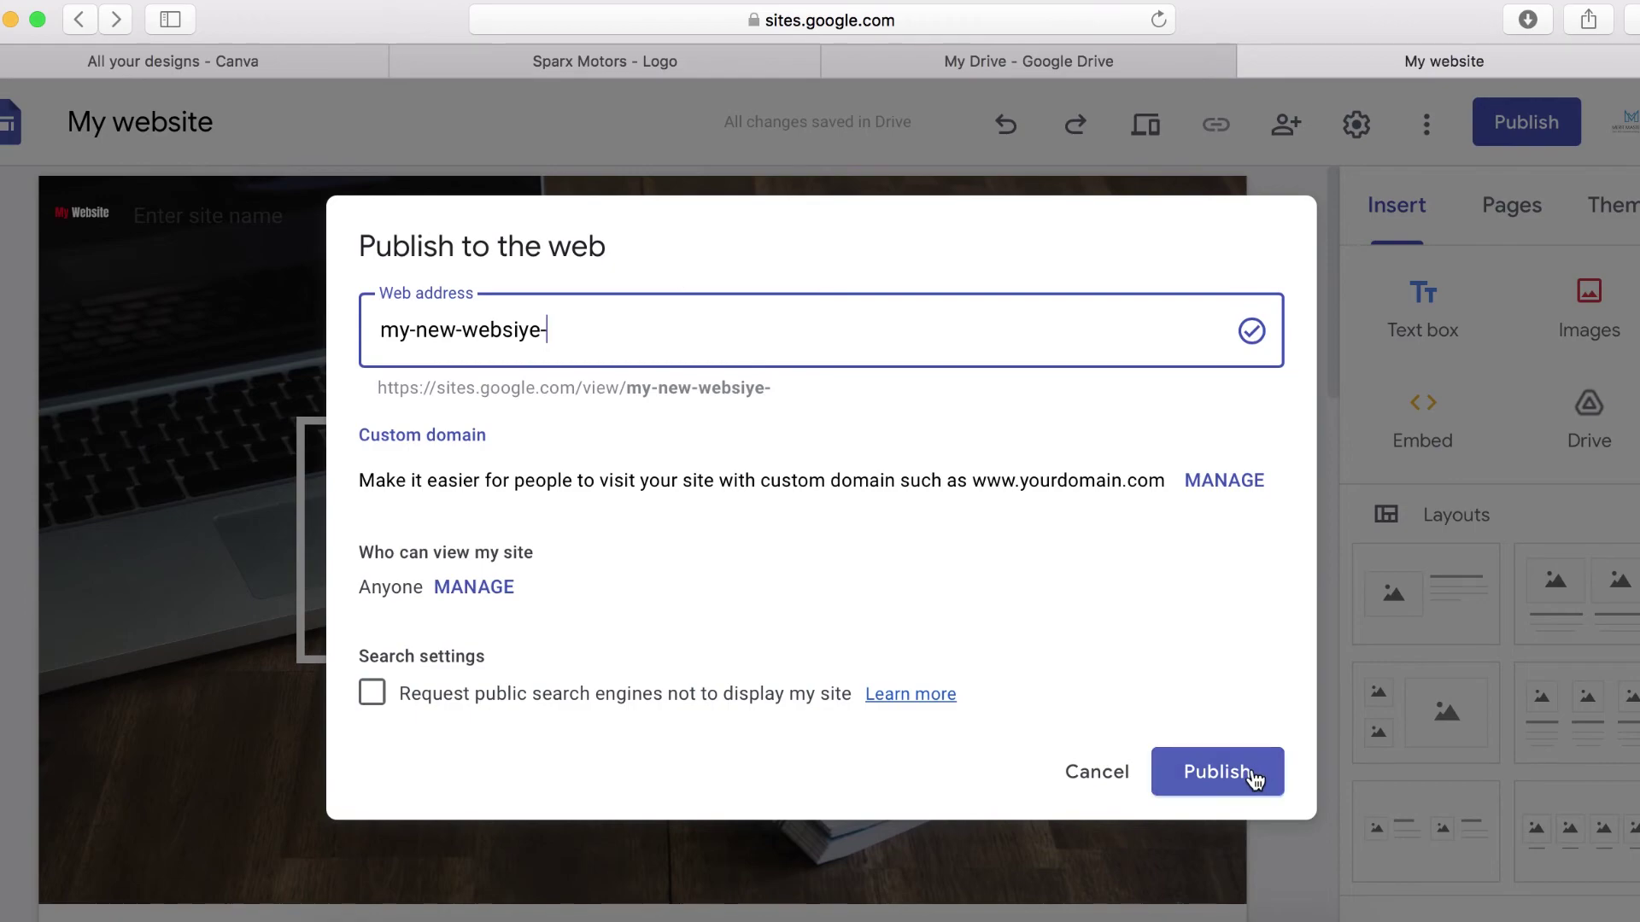
{"action": "left_click", "coordinate": [1214, 793]}
{"action": "left_click", "coordinate": [1214, 792]}
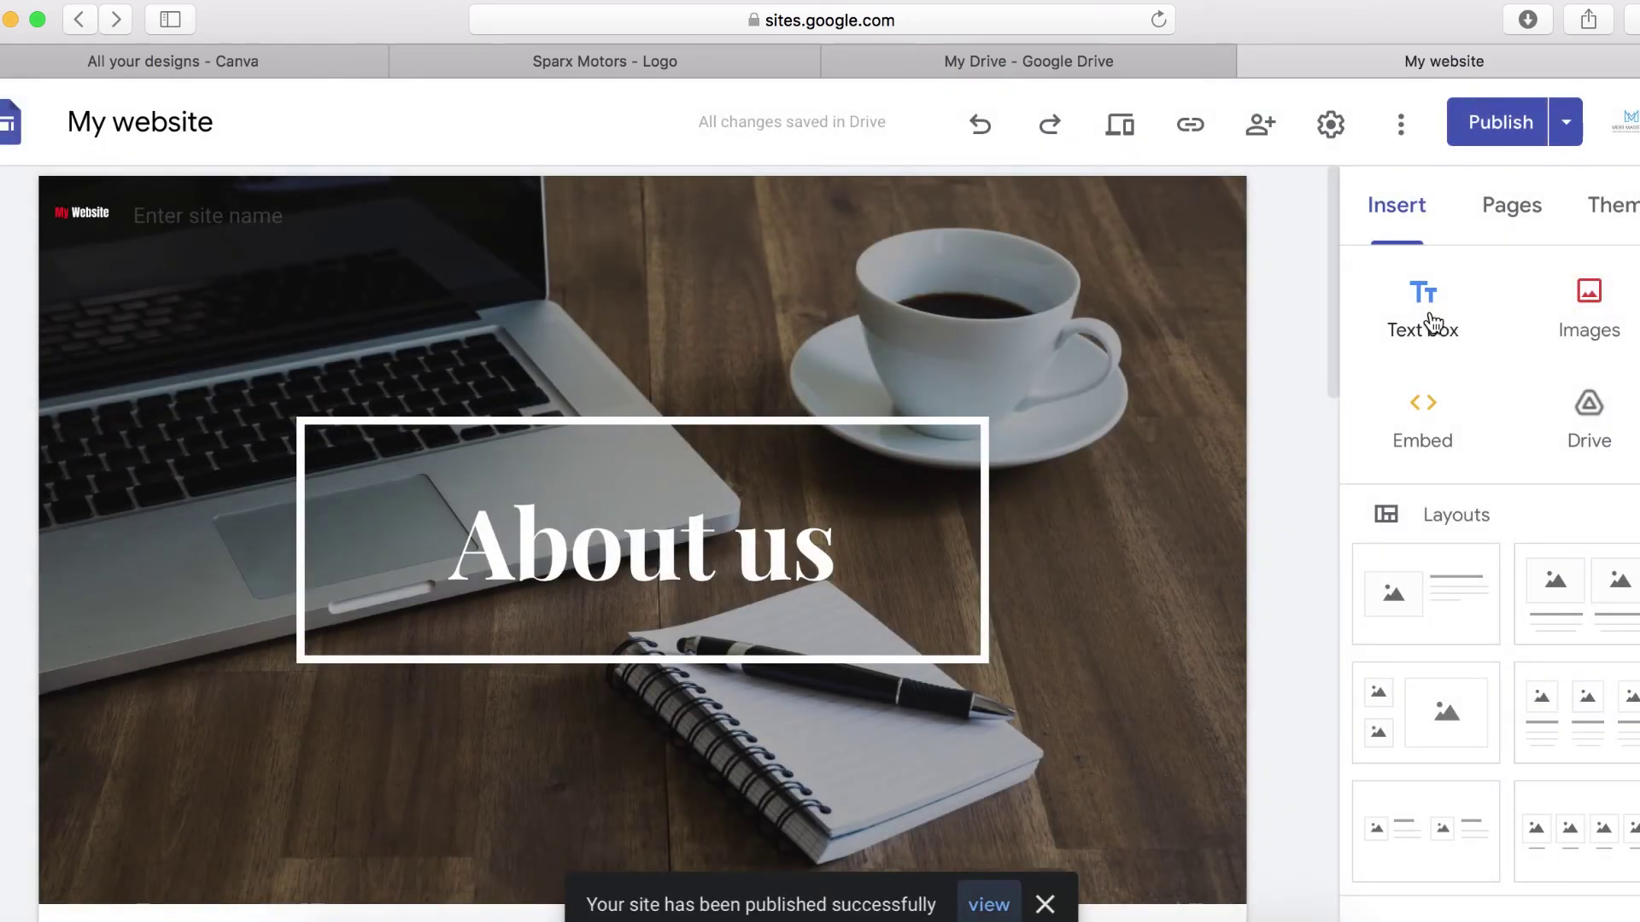
- Open the published site in a new tab via View published site
{"action": "left_click", "coordinate": [1565, 130]}
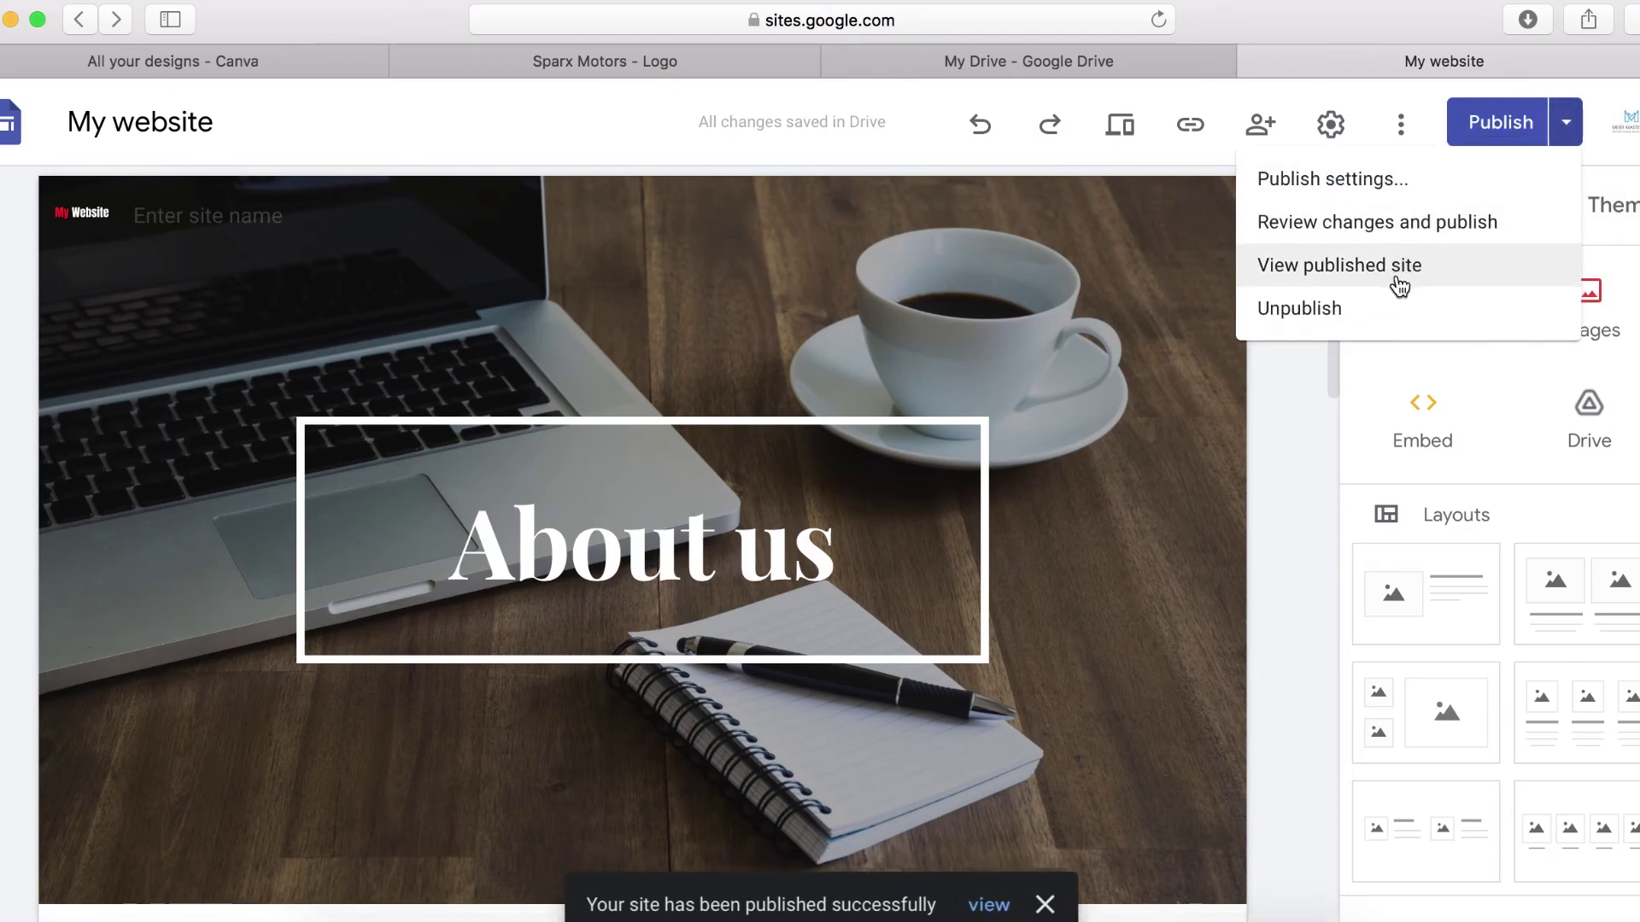
{"action": "left_click", "coordinate": [1396, 275]}
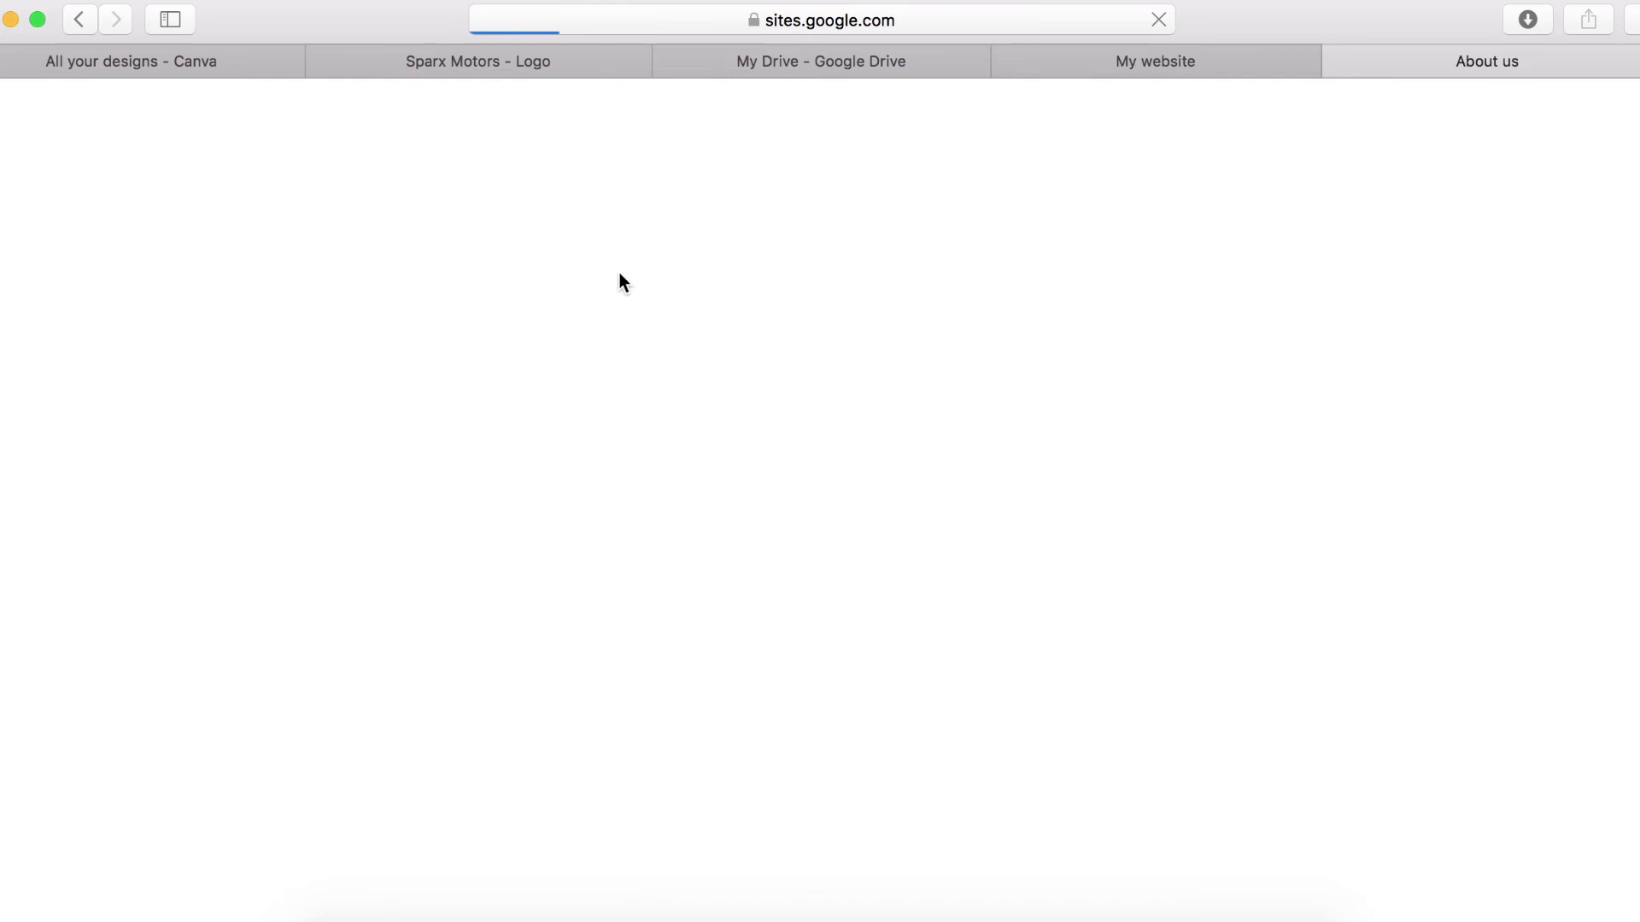